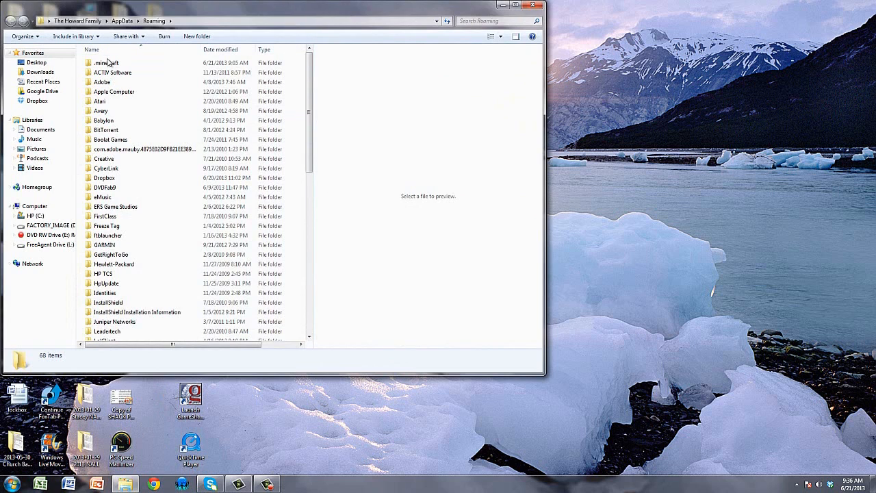
Open the .minecraft folder, look inside its texturepacks subfolder, and return to .minecraft
double_click(108, 63)
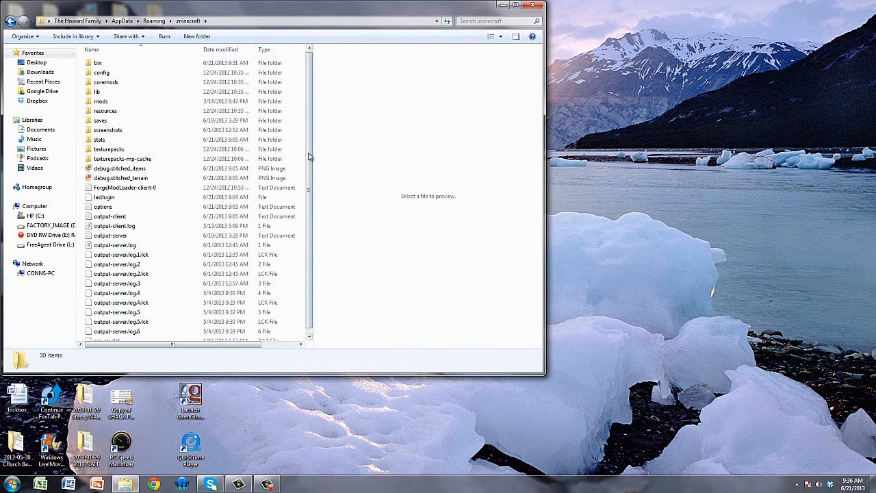
double_click(109, 149)
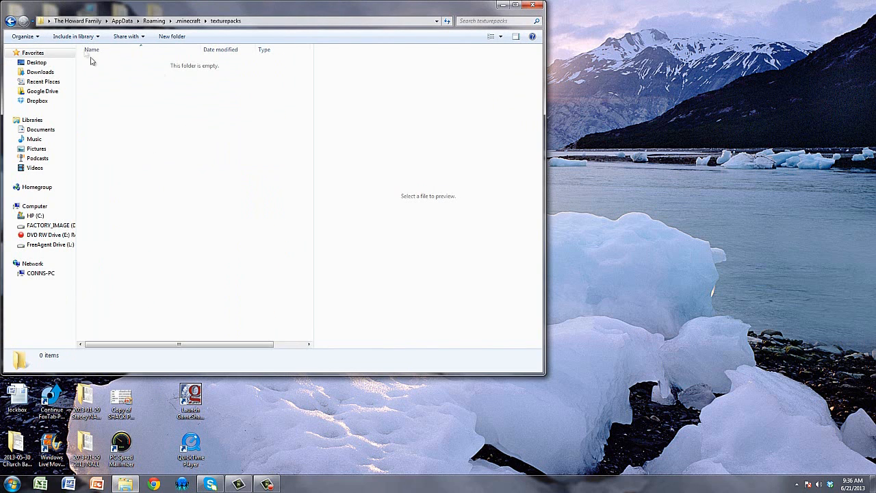
click(10, 21)
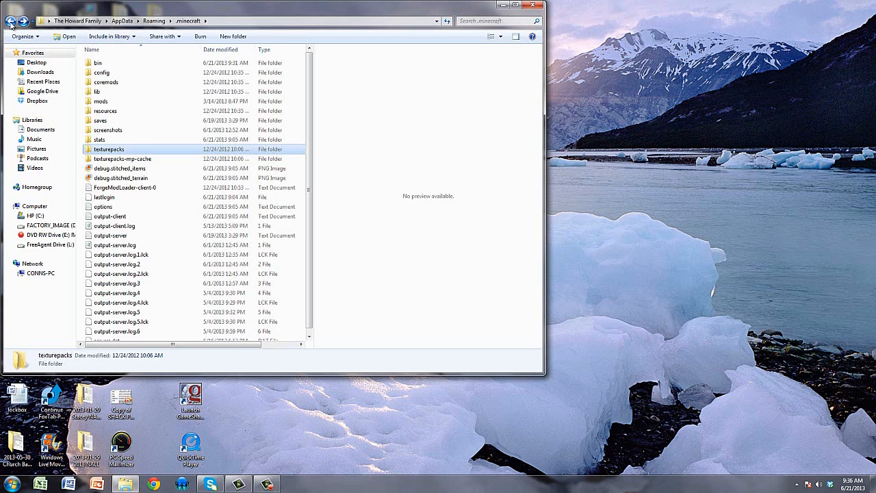
Open the minecraft jar file from the bin folder with WinRAR archiver, dismiss the purchase reminder, and browse the archive's contents
double_click(131, 65)
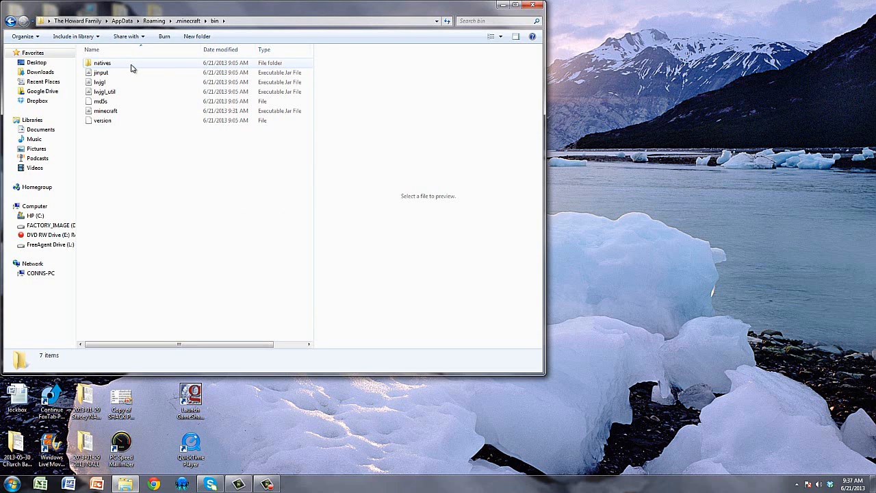
right_click(139, 116)
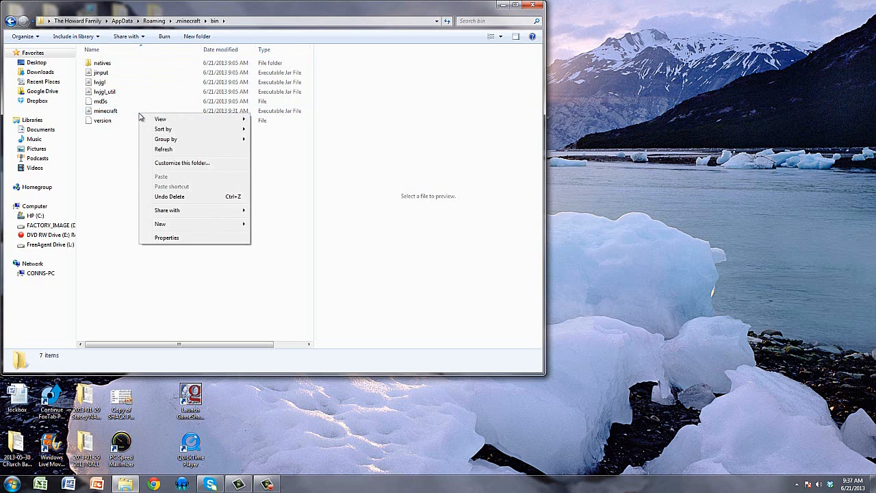
right_click(88, 115)
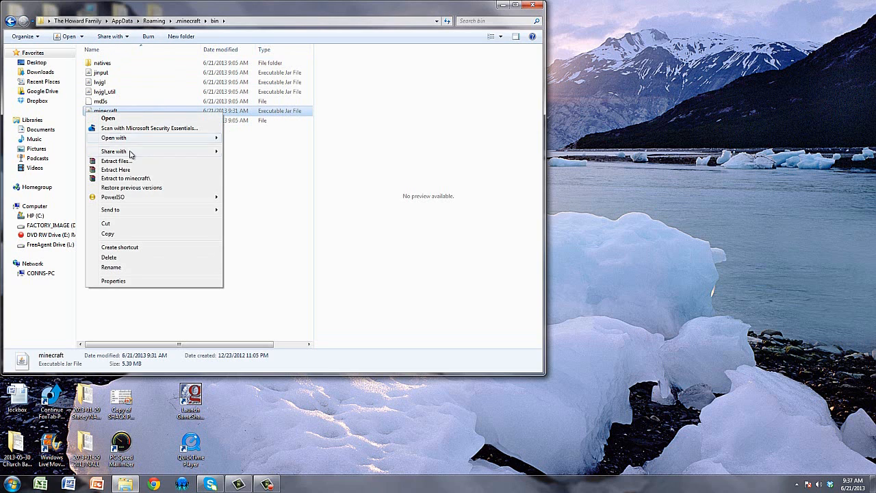
mouse_move(212, 138)
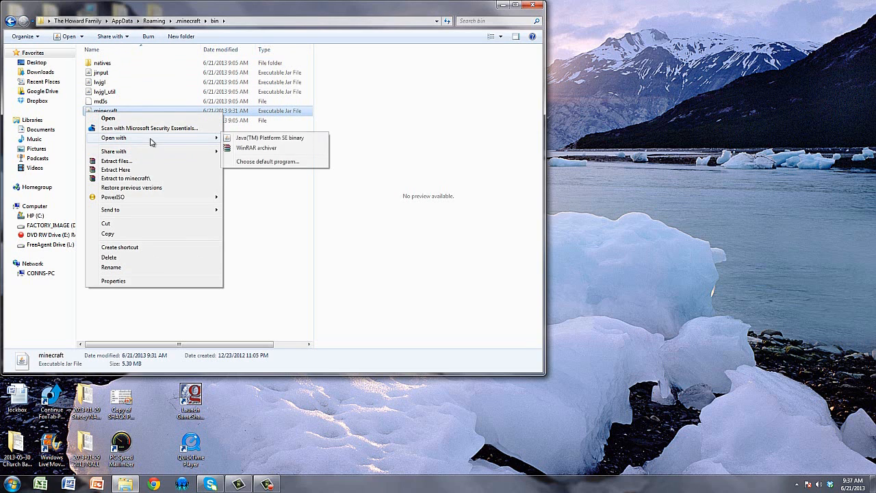
click(236, 149)
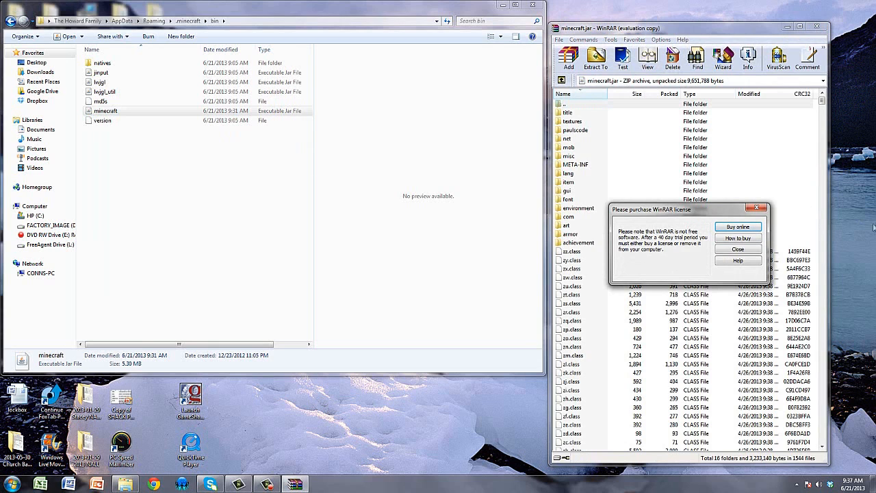
click(757, 208)
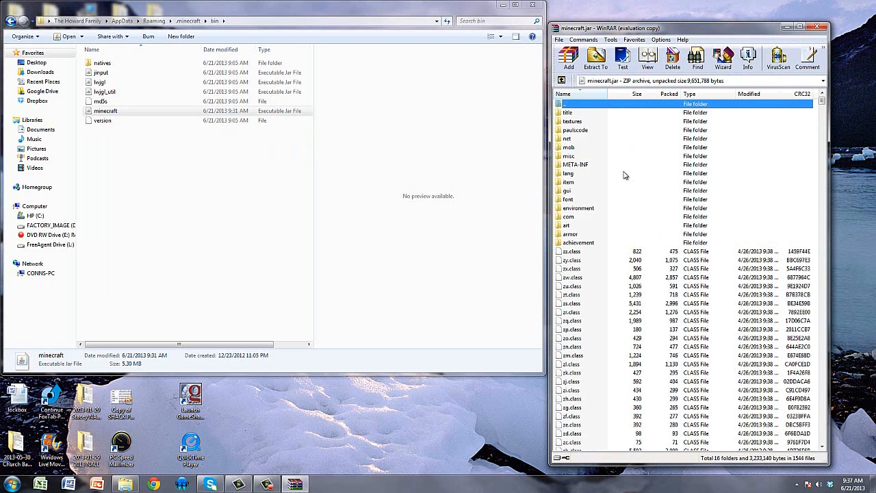
scroll(624, 175, down, 17)
mouse_move(823, 118)
mouse_down()
mouse_move(833, 432)
mouse_move(825, 101)
mouse_up()
Minimize the bin folder window and create a new desktop folder named edit
click(506, 6)
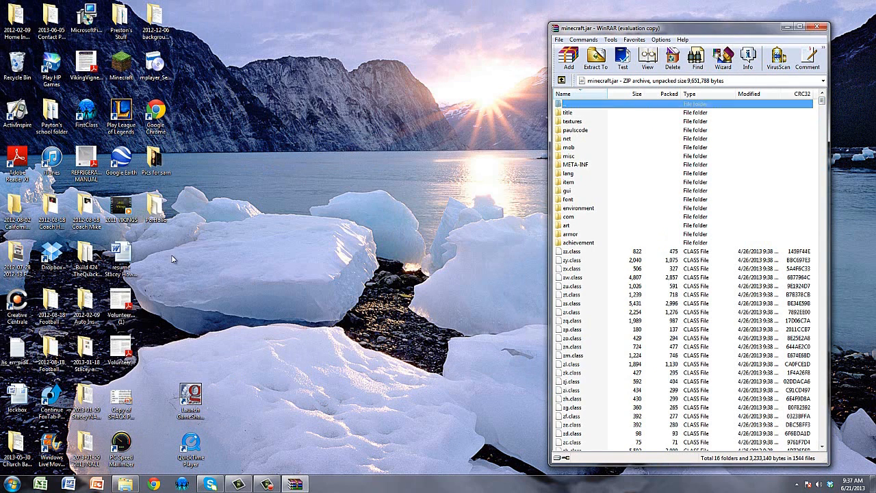
right_click(173, 259)
mouse_move(235, 344)
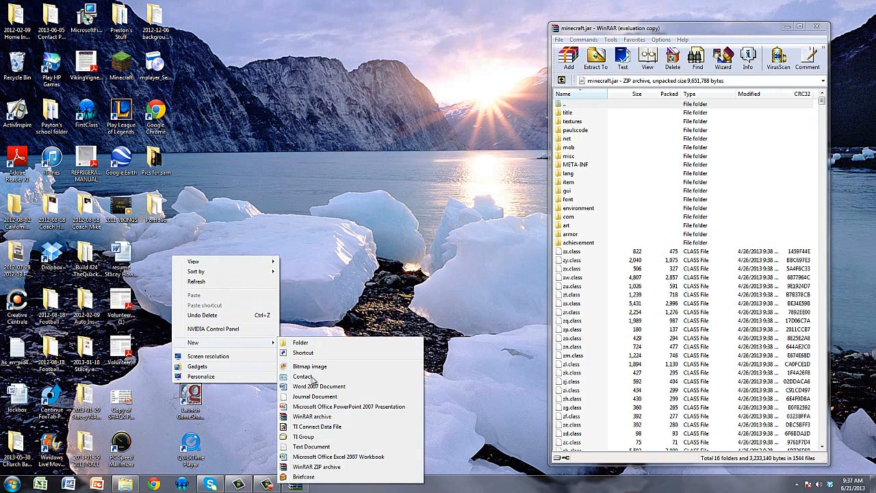
click(328, 344)
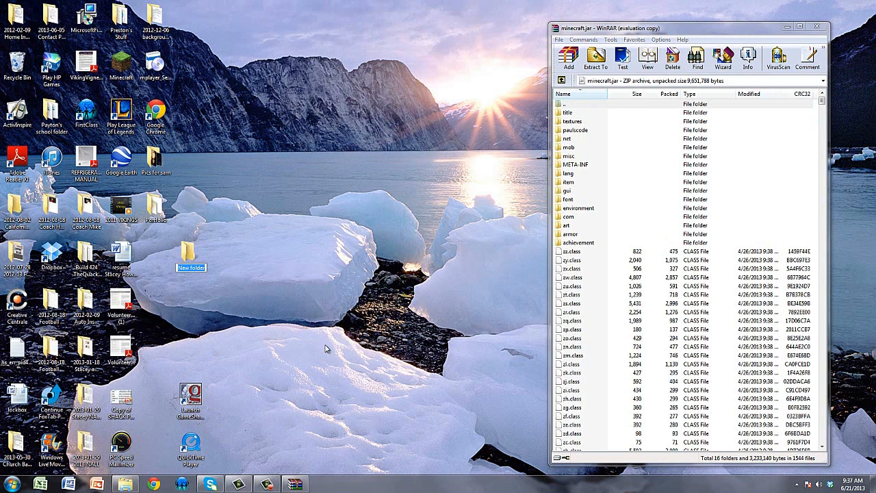
text(c)
key(Return)
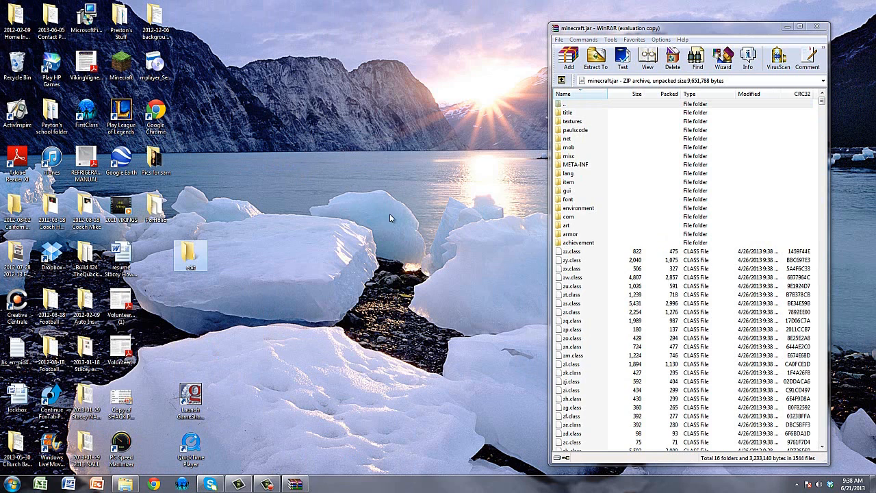
Extract the minecraft.jar contents into the edit folder on the desktop and minimize the archive window
click(594, 60)
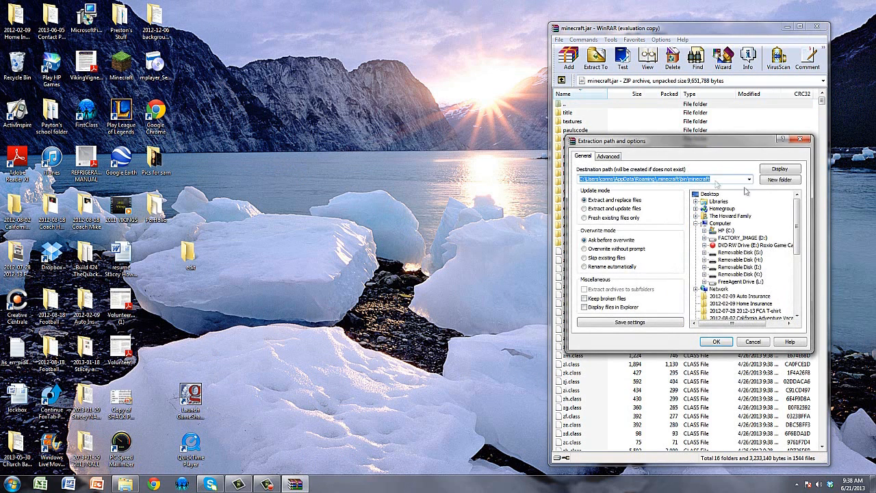
drag(797, 232, 799, 291)
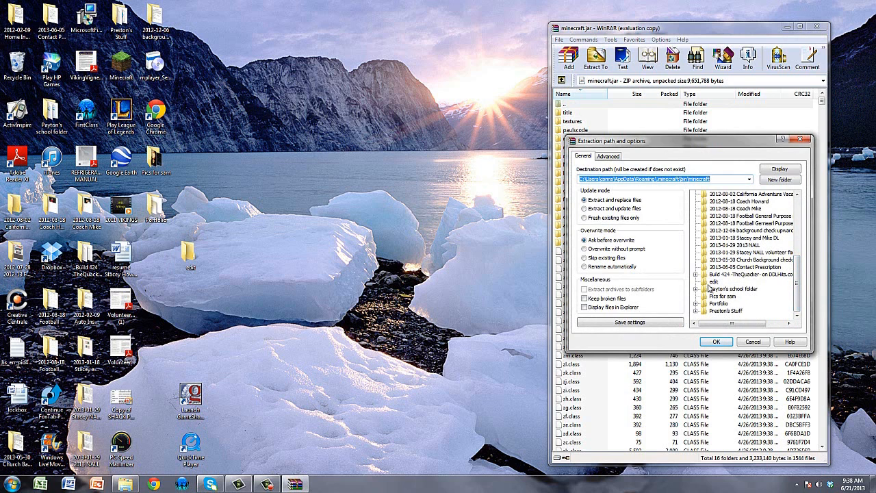
click(713, 281)
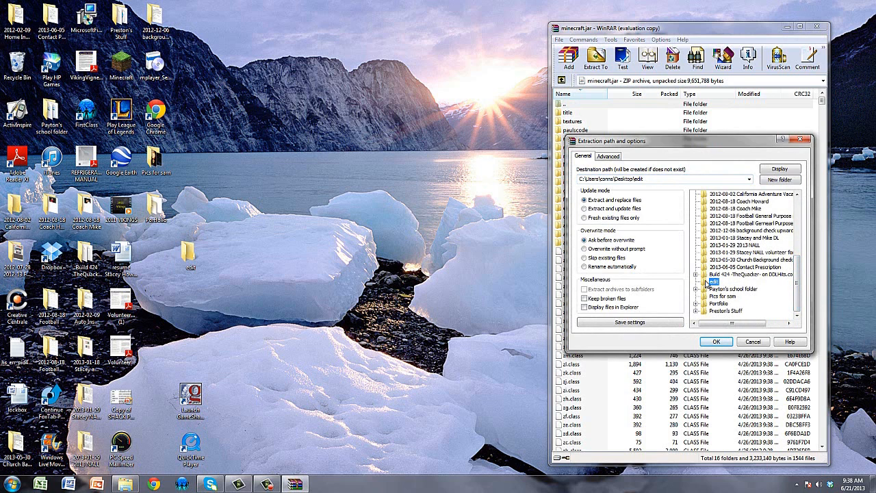
click(726, 344)
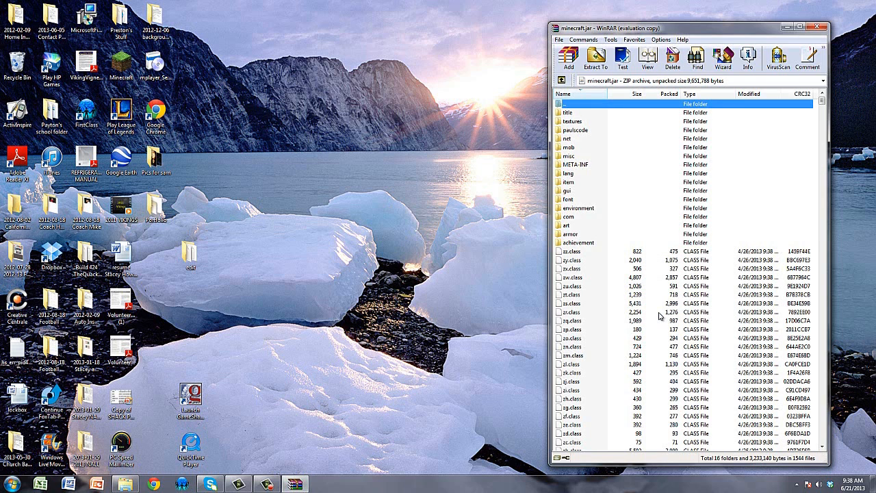
click(786, 27)
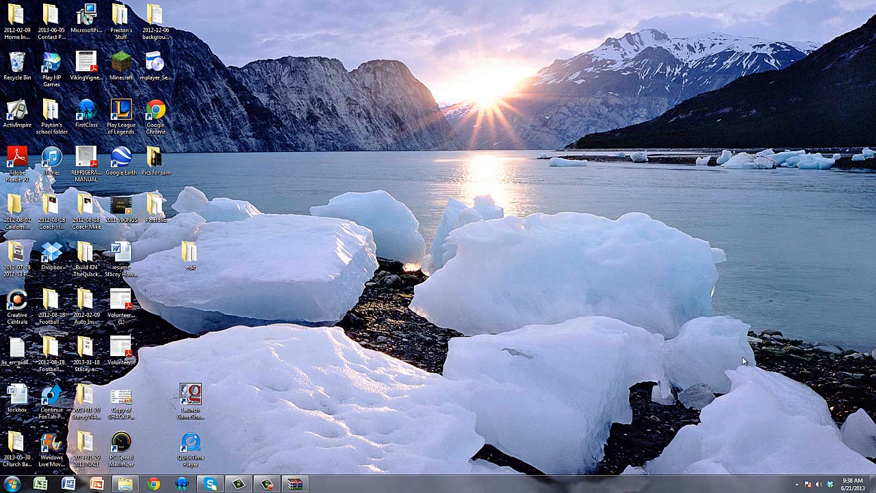
Open the desktop edit folder, reposition its window, and check the contents of the item subfolder
double_click(190, 262)
mouse_move(323, 68)
mouse_down()
mouse_move(313, 190)
mouse_move(321, 351)
mouse_move(313, 295)
mouse_move(324, 66)
mouse_up()
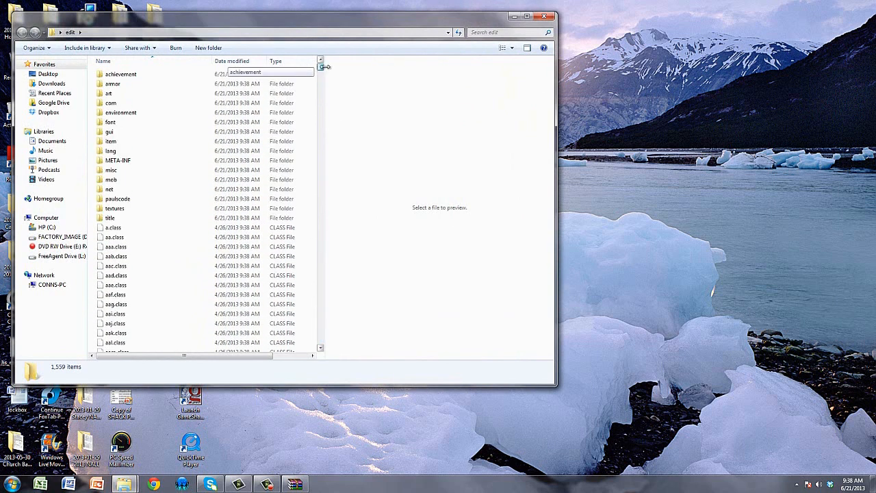
drag(366, 13, 625, 19)
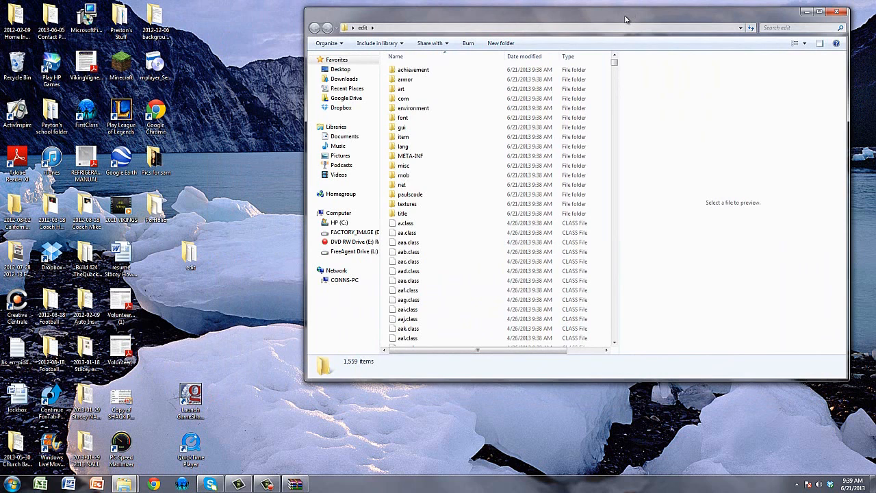
double_click(403, 137)
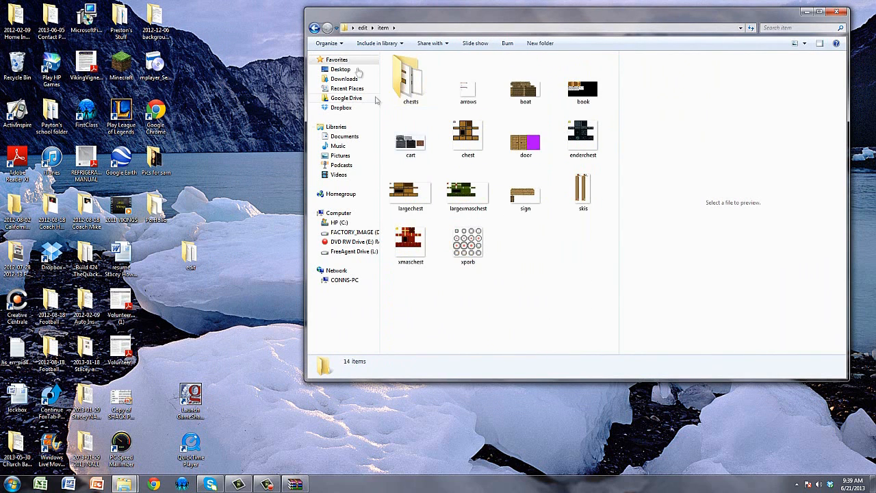
click(314, 27)
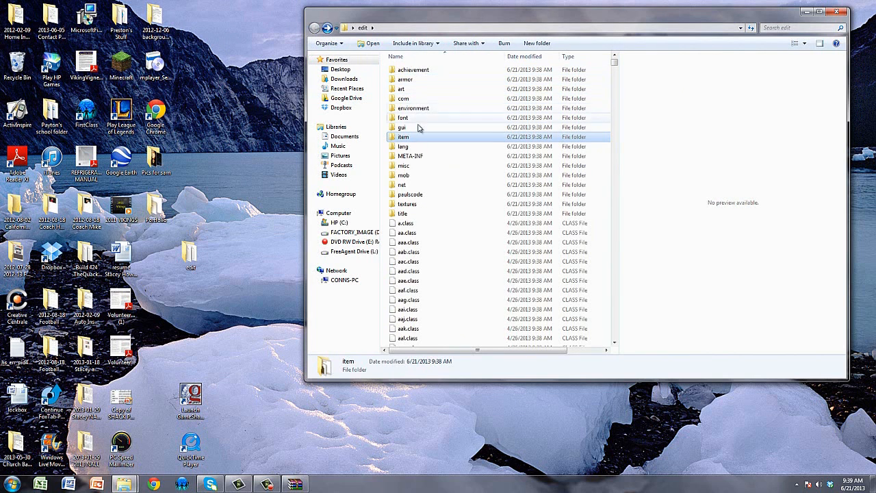
Open the items folder inside textures and browse the item images down to the swords
double_click(424, 203)
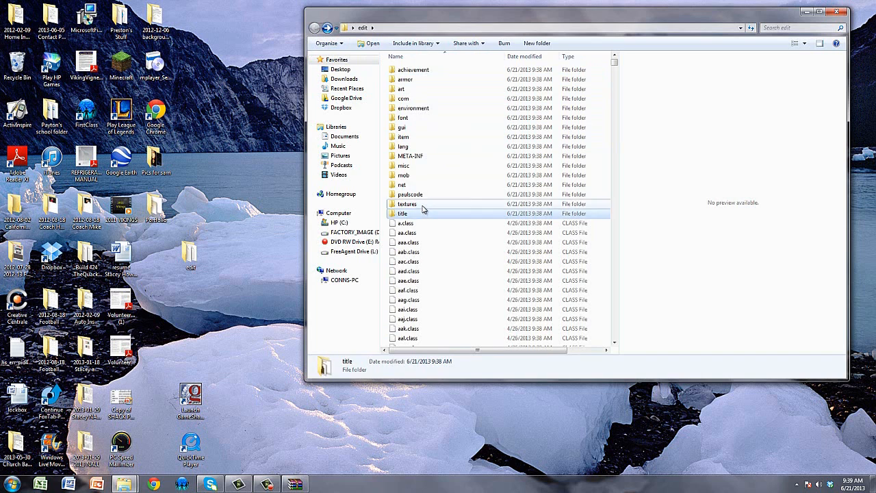
double_click(419, 80)
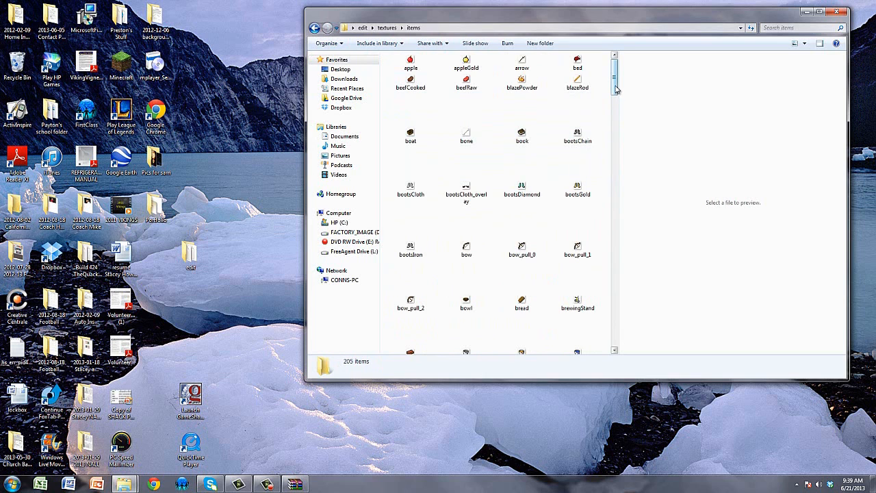
scroll(615, 88, down, 3)
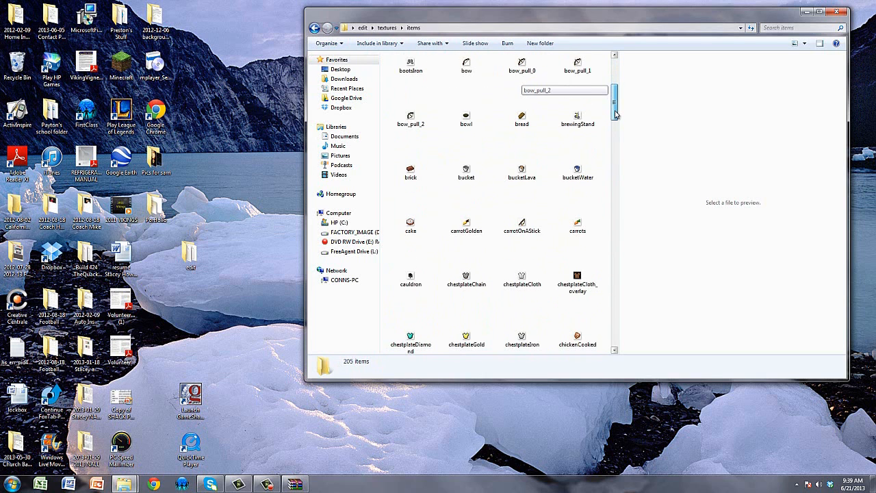
scroll(575, 273, down, 4)
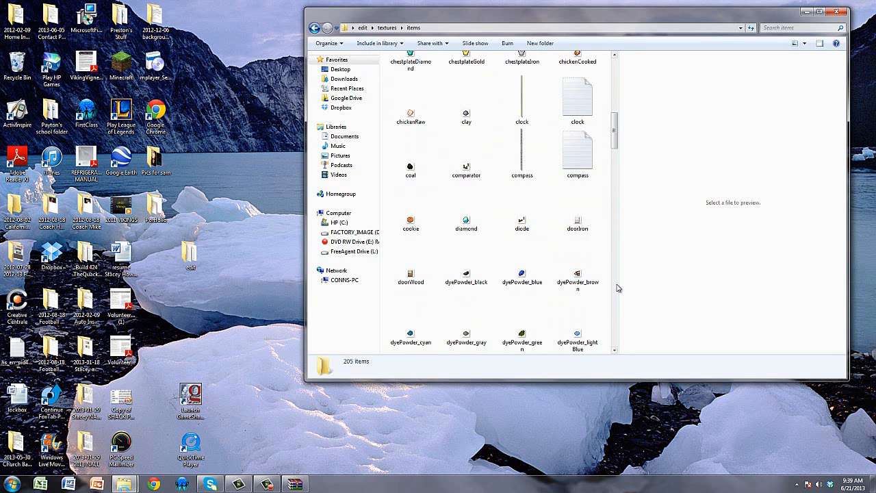
drag(617, 142, 617, 215)
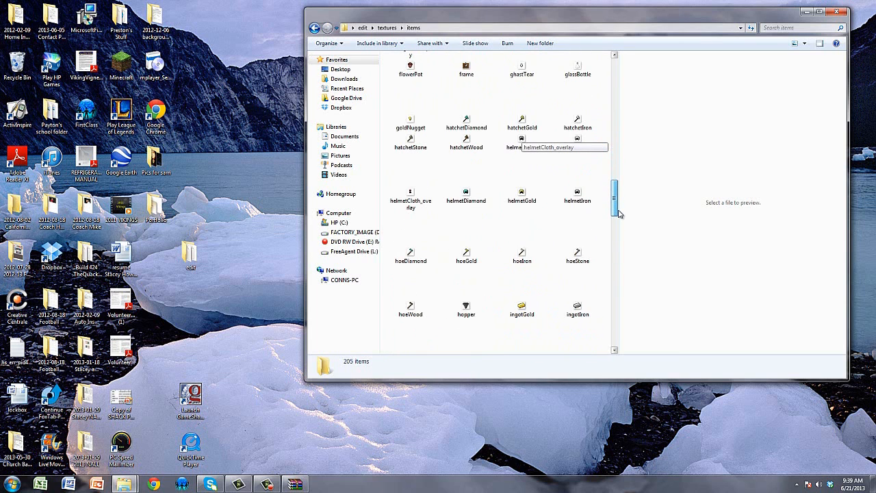
drag(618, 214, 637, 344)
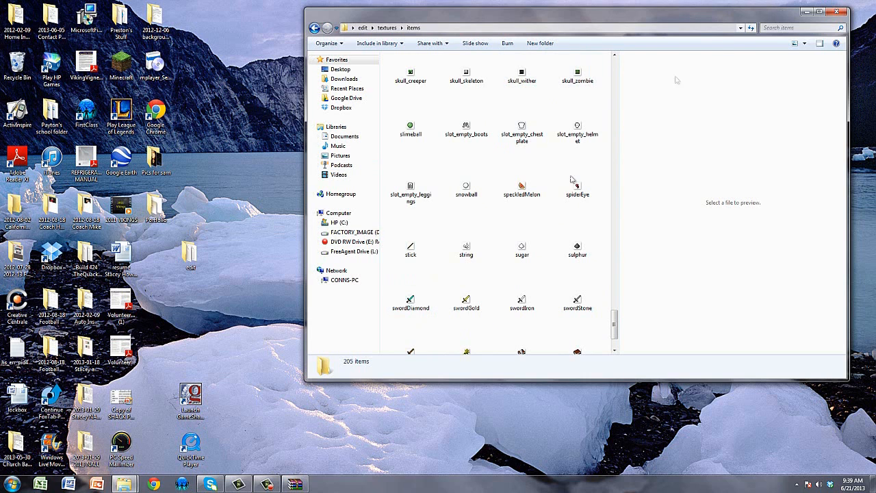
click(808, 13)
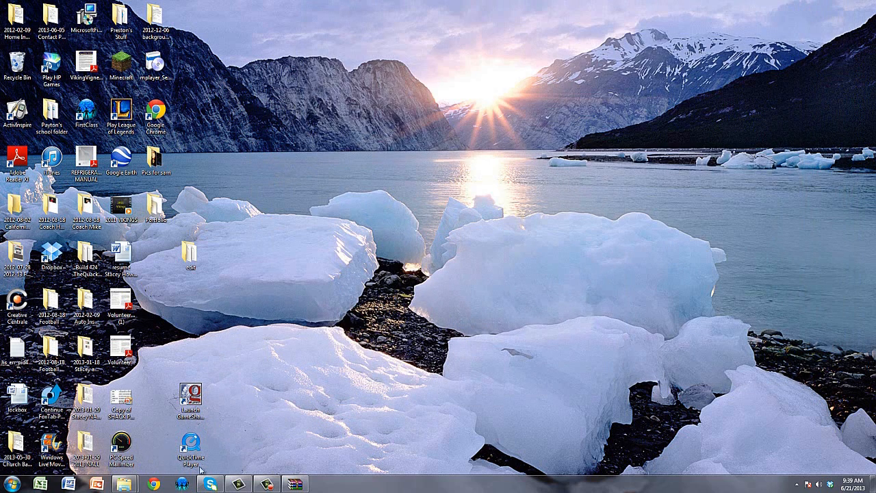
click(125, 484)
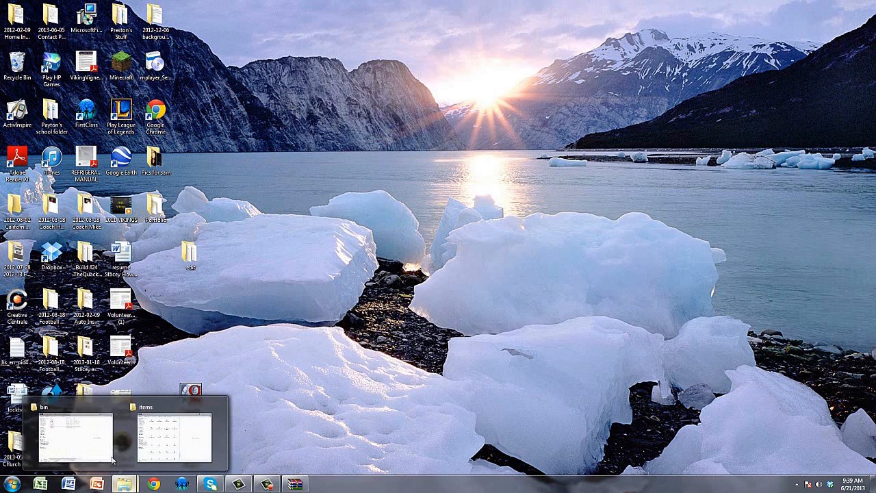
click(184, 434)
Open the swordDiamond image from the items folder in Paint
right_click(428, 286)
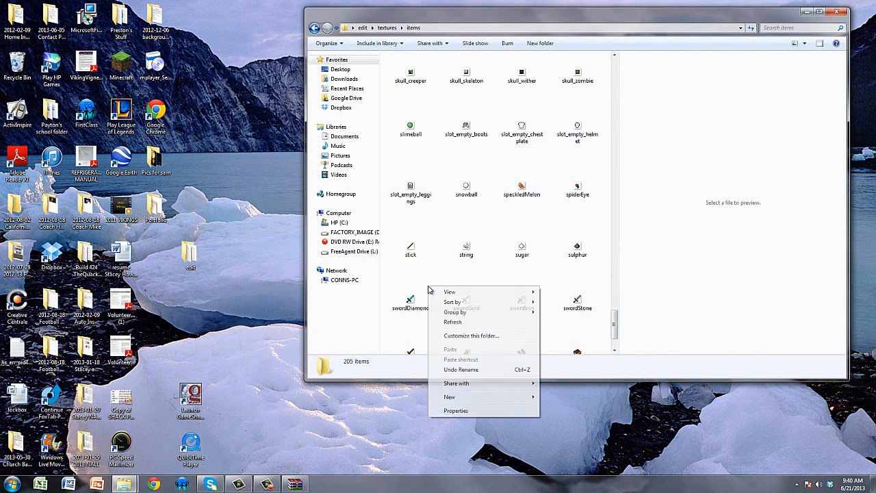
click(410, 301)
right_click(410, 305)
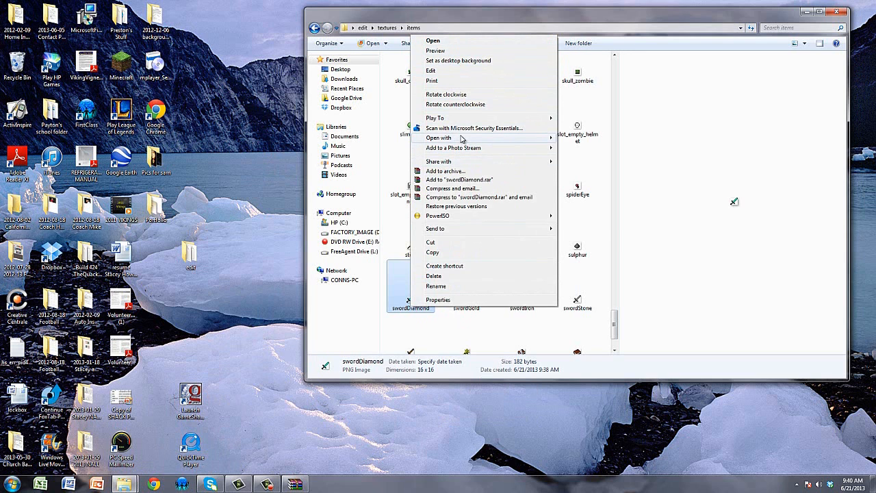
mouse_move(522, 138)
click(568, 161)
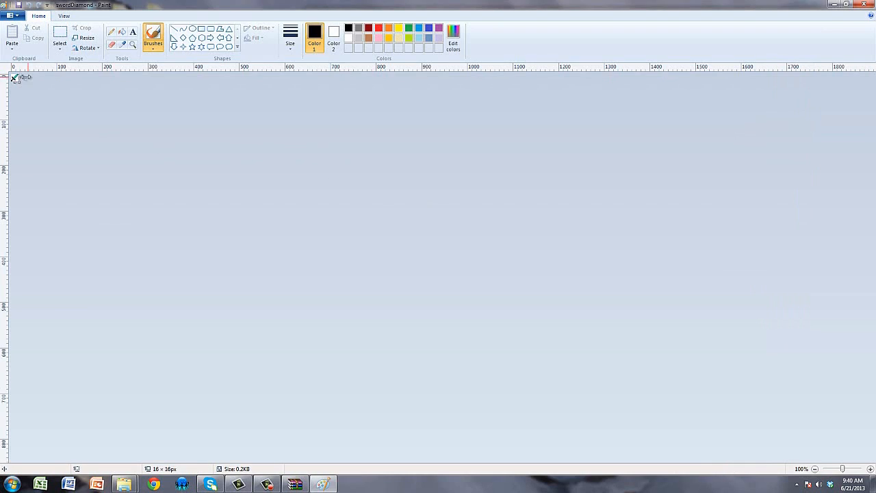
Magnify the diamond sword image to 800% to inspect its pixels, and close Paint
click(132, 45)
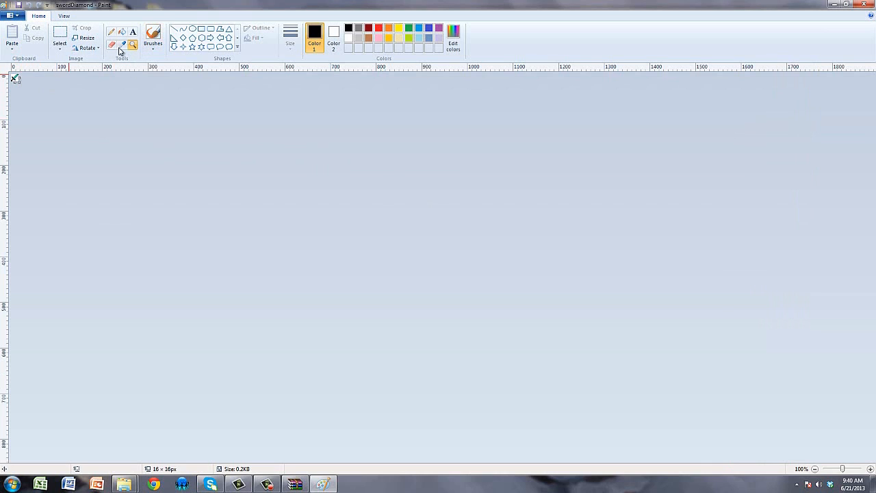
click(18, 81)
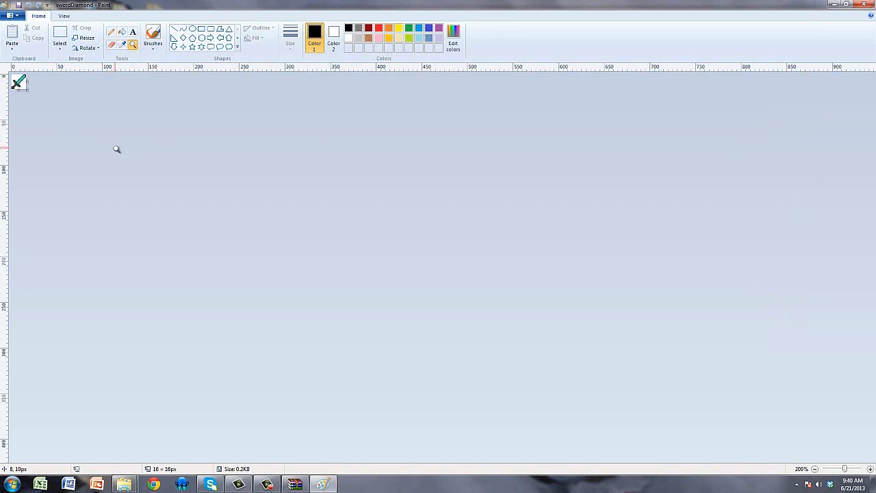
click(18, 81)
click(49, 110)
click(53, 113)
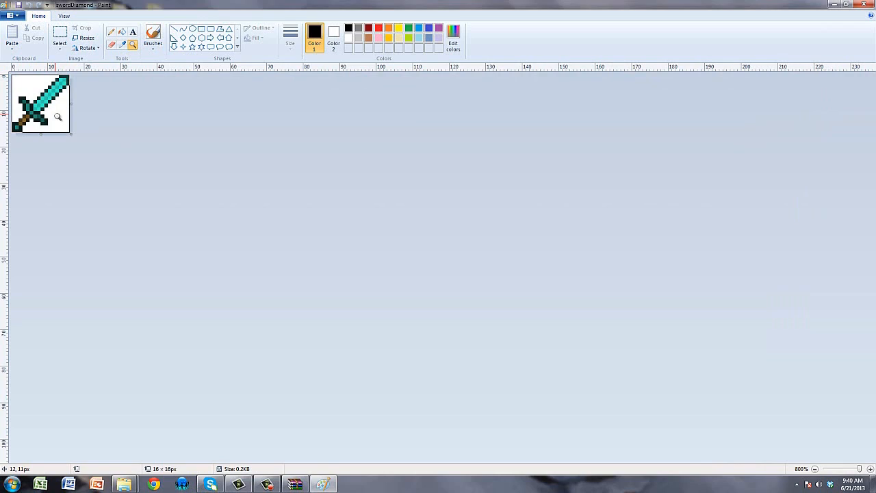
click(864, 4)
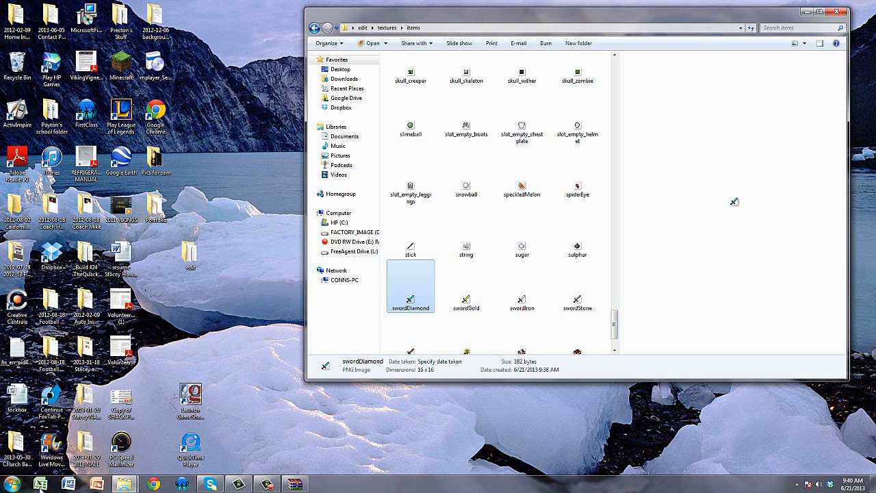
Search the computer for "photoshop" and launch Photoshop
click(12, 484)
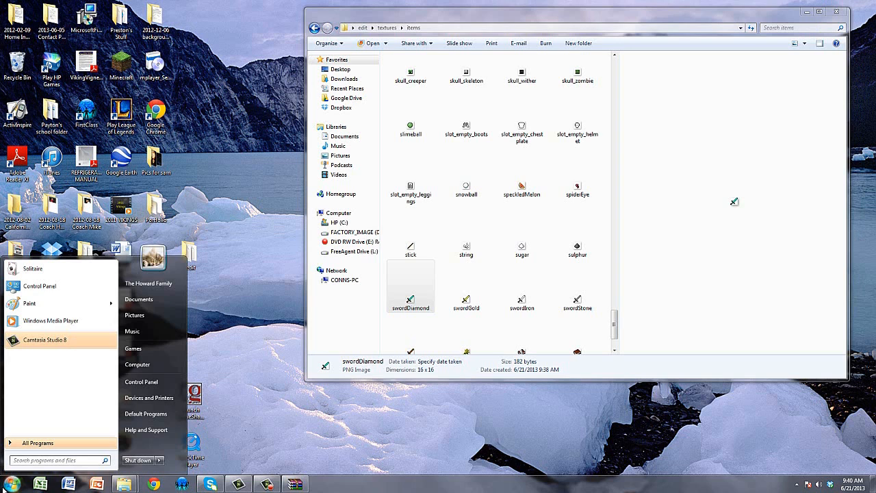
text(photo)
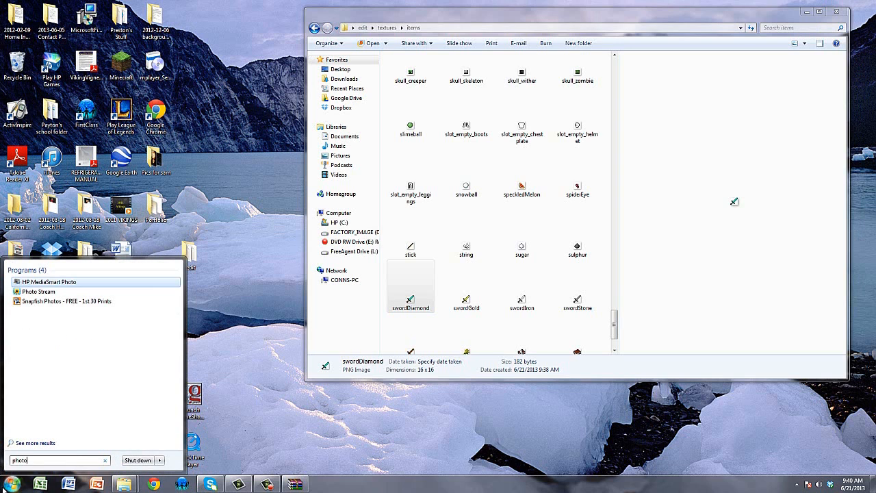
text(shop)
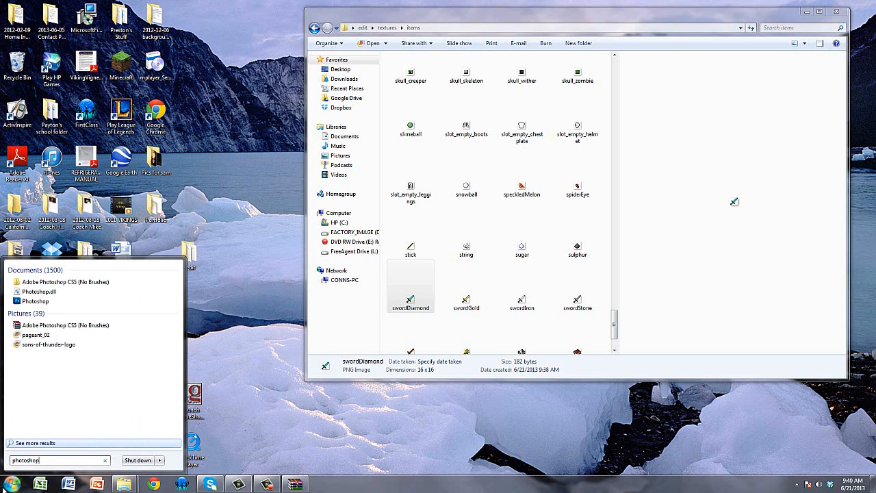
click(26, 302)
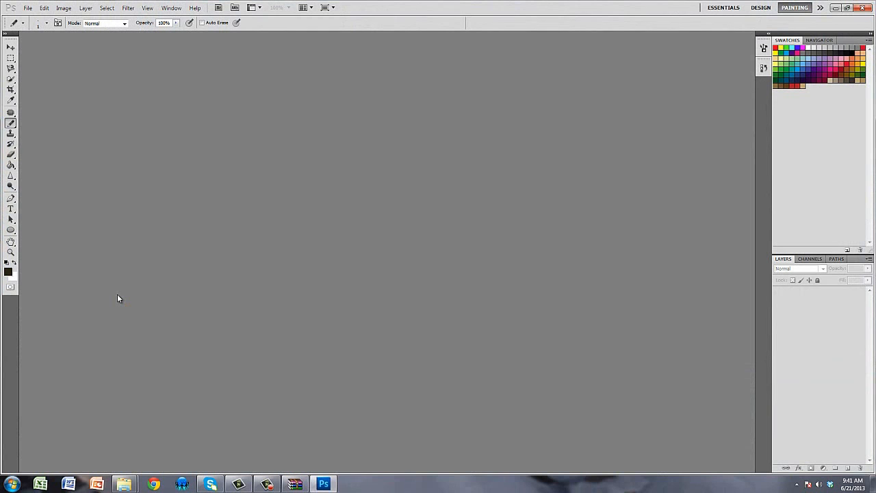
Start opening an image and browse to the textures folder inside the desktop edit folder
click(28, 8)
click(33, 26)
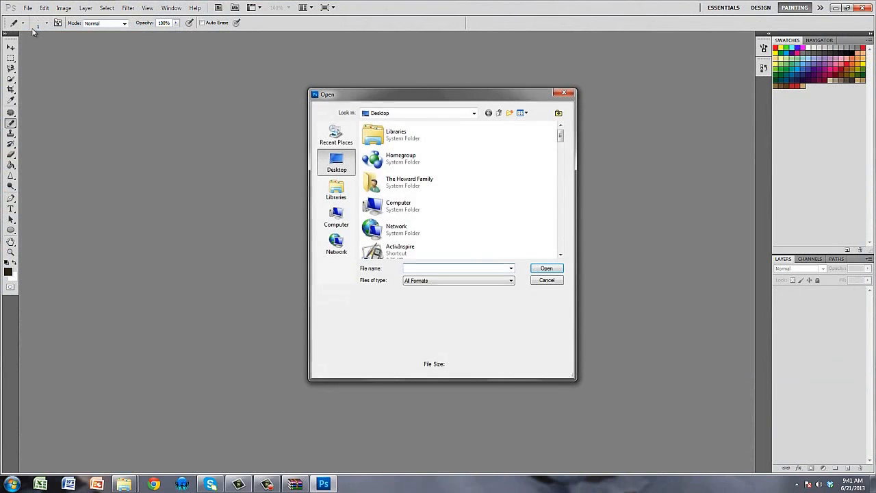
drag(560, 136, 559, 195)
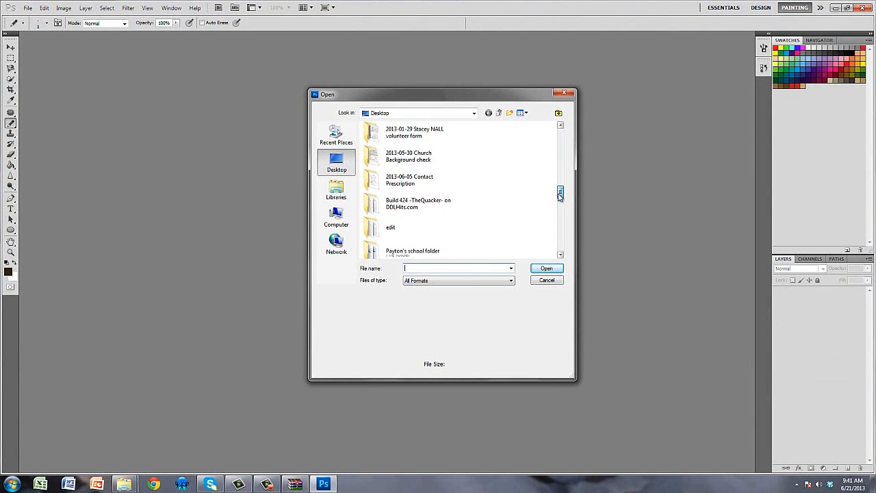
double_click(414, 236)
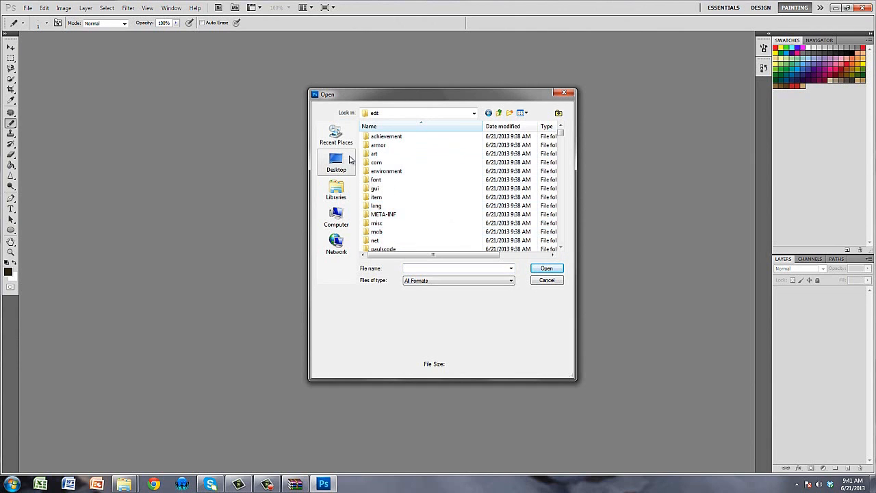
mouse_move(560, 132)
mouse_down()
mouse_move(564, 149)
mouse_move(562, 136)
mouse_up()
click(559, 247)
click(559, 247)
double_click(409, 240)
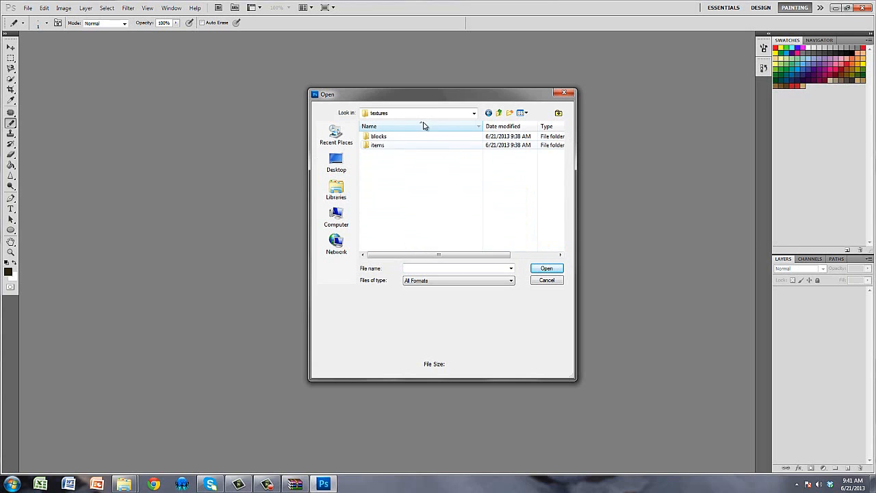
Open the swordDiamond image from the items folder and dismiss the repeated file dialog
double_click(414, 148)
click(561, 255)
drag(562, 140, 577, 244)
click(396, 220)
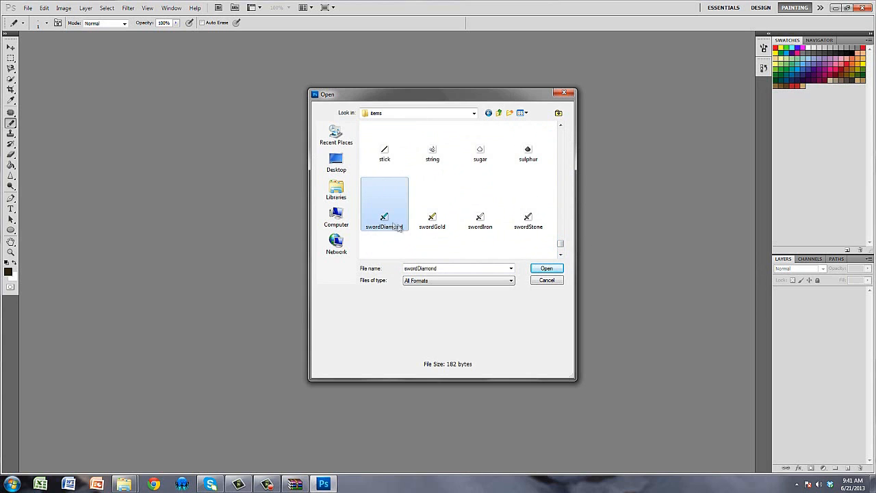
click(558, 269)
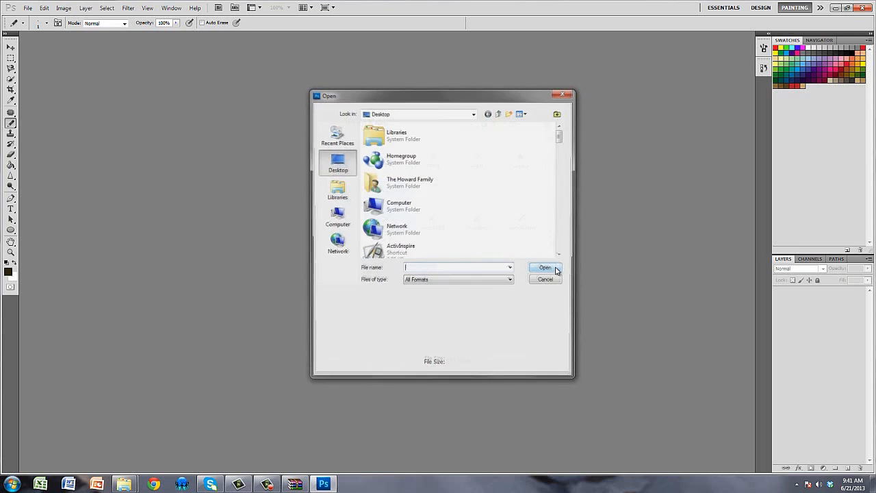
click(547, 280)
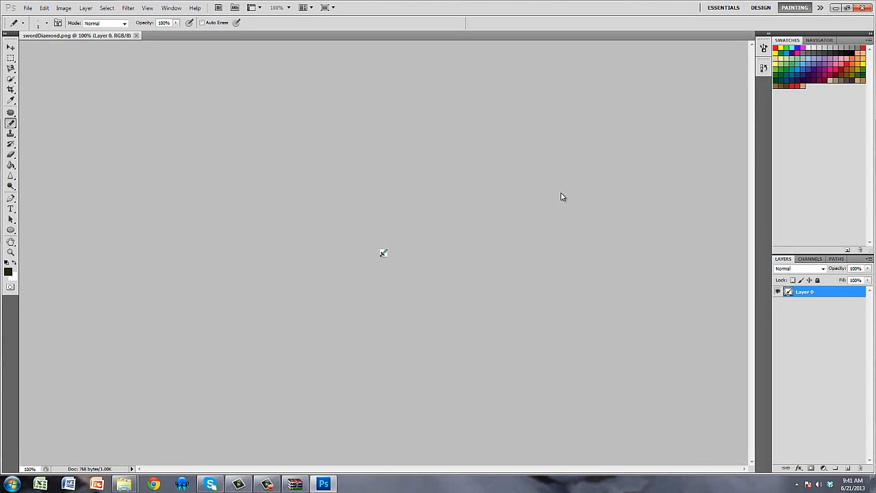
Sample the blade's light turquoise as the foreground color with the Eyedropper
click(11, 252)
drag(215, 186, 664, 332)
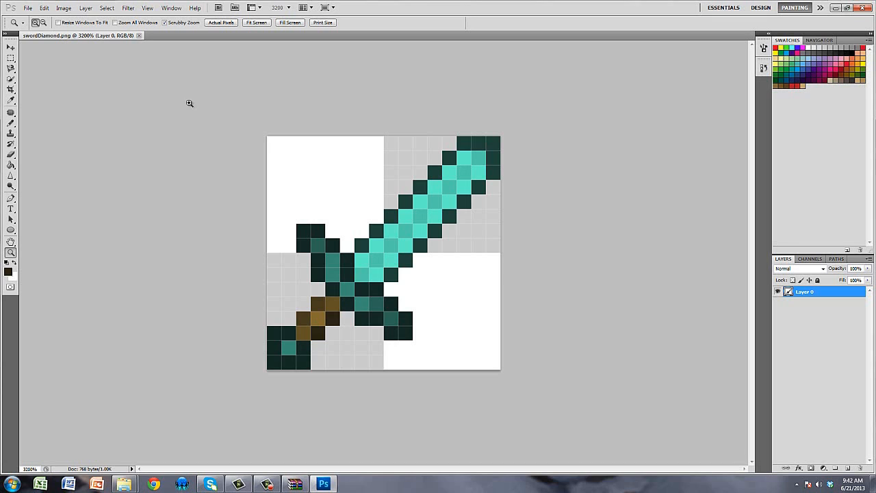
click(11, 100)
click(459, 199)
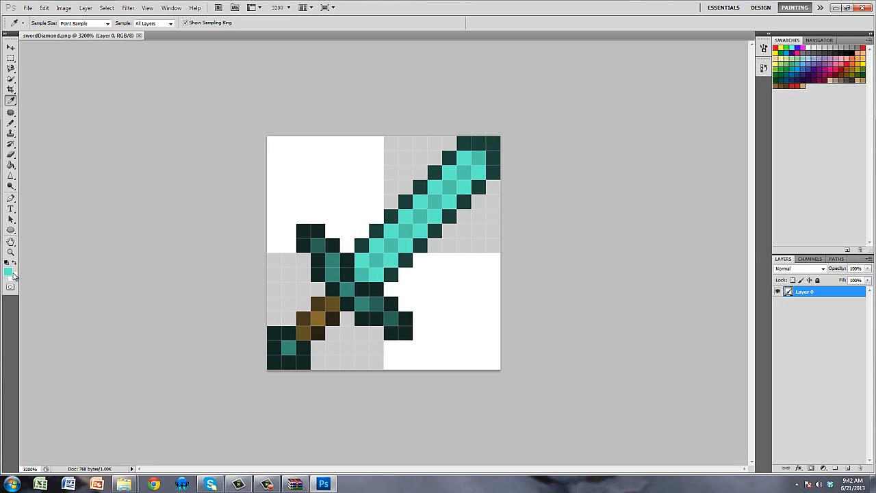
click(453, 215)
click(445, 206)
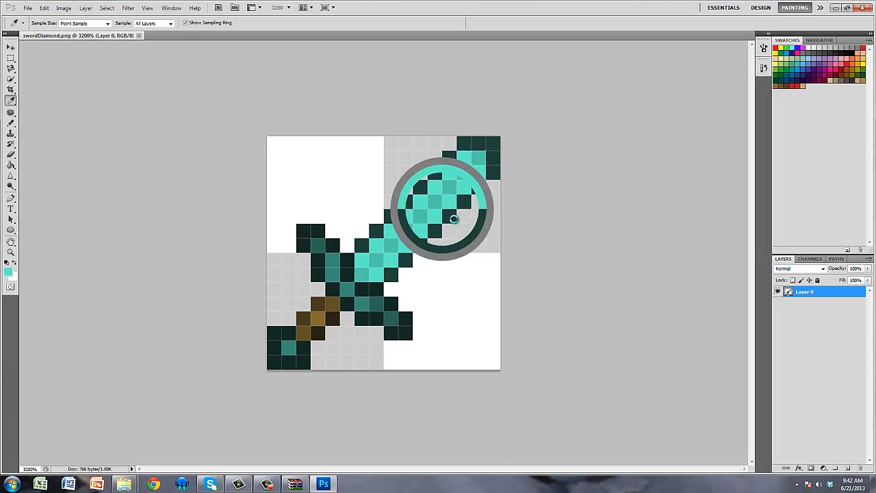
click(450, 214)
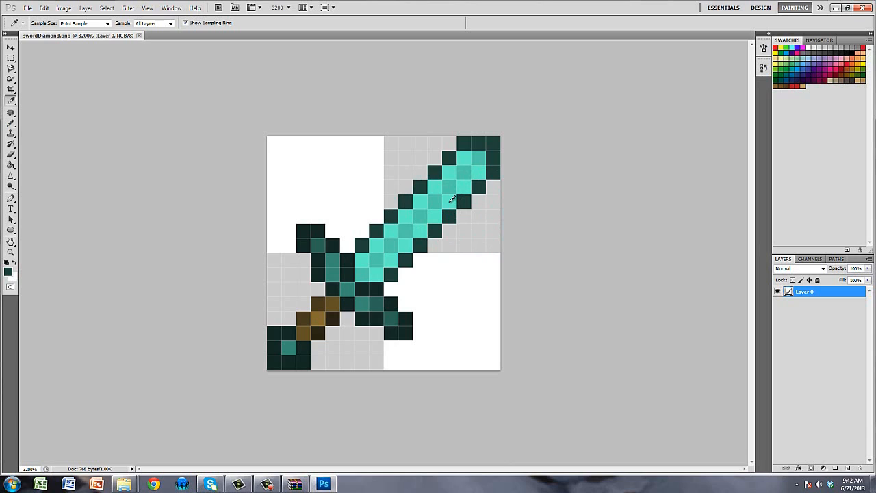
click(452, 199)
Pencil a light turquoise contour outside the blade's lower-right edge, from near the guard up to the tip, to widen the blade
click(12, 124)
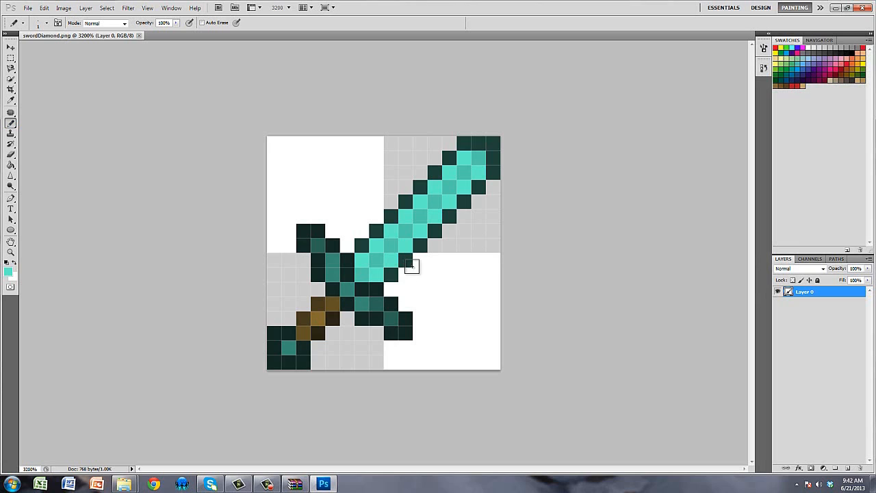
drag(411, 266, 449, 259)
click(450, 245)
click(463, 231)
click(479, 217)
click(479, 201)
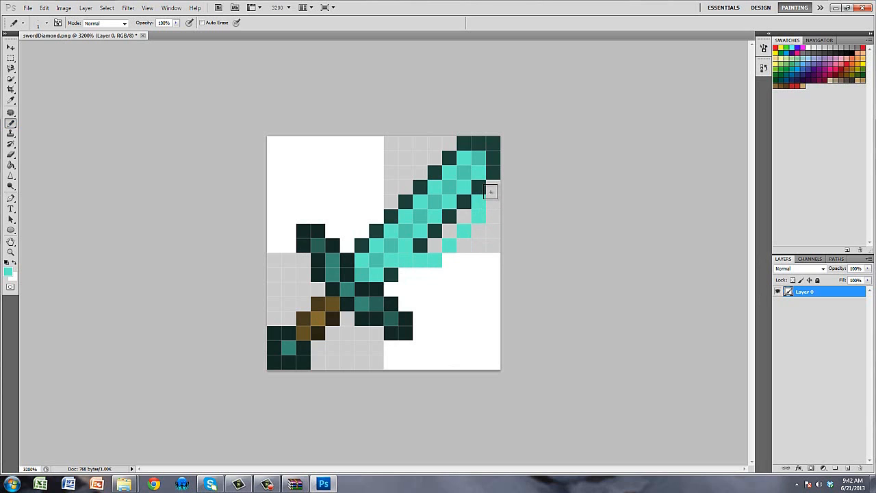
click(480, 189)
click(460, 236)
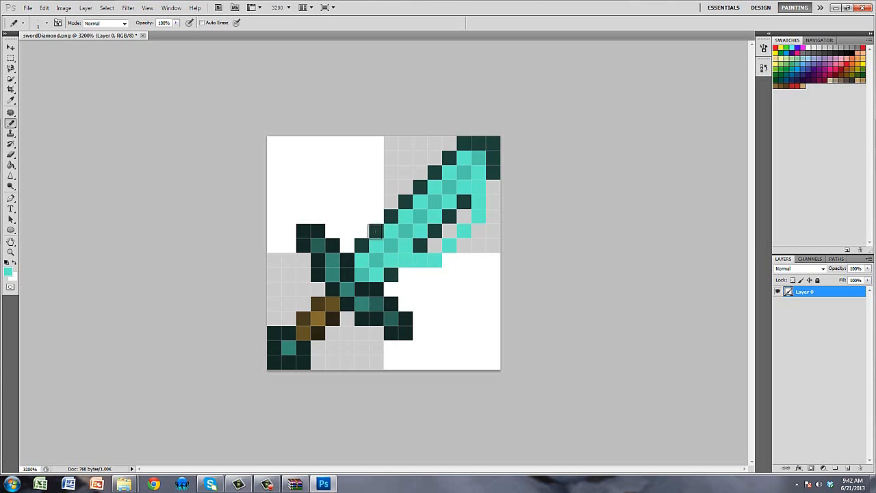
Pencil a matching light turquoise contour outside the blade's upper-left edge, from near the guard to the tip
click(380, 233)
click(377, 216)
click(377, 202)
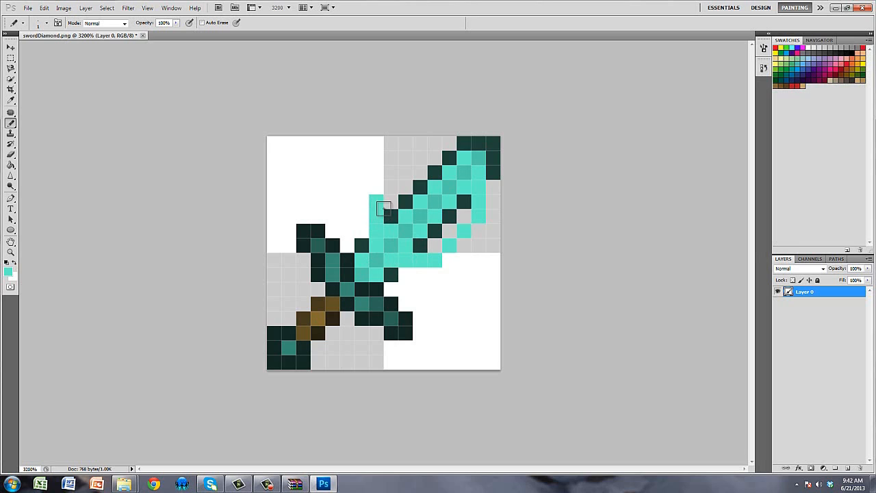
click(391, 186)
click(405, 171)
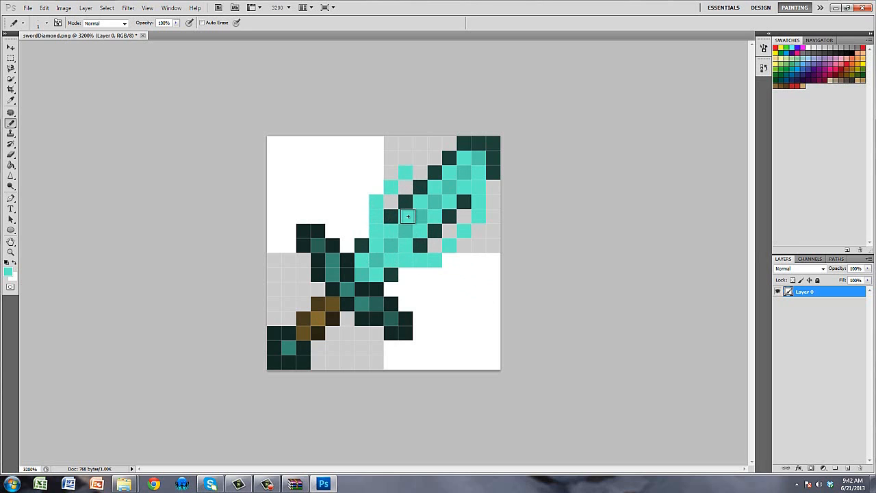
click(420, 158)
click(434, 157)
click(449, 157)
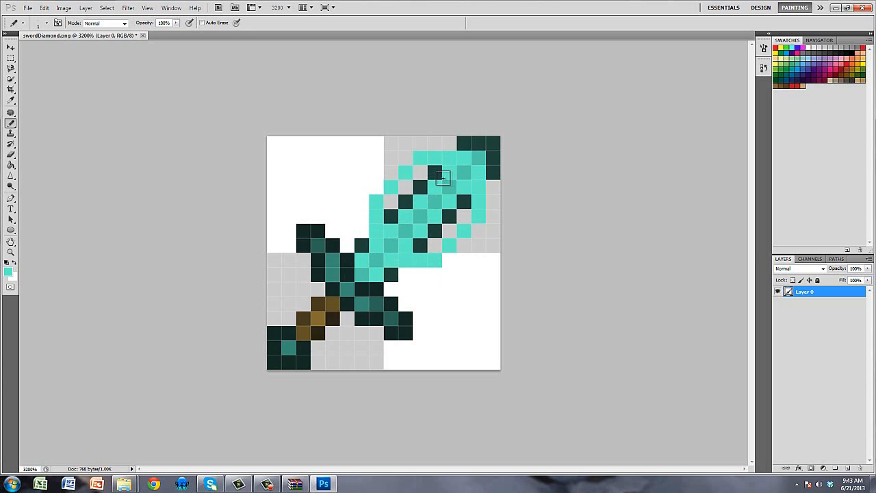
Fill the gaps and old dark outline pixels inside the blade's upper-left half with light turquoise
click(434, 175)
click(419, 172)
click(418, 188)
click(405, 187)
click(405, 202)
click(390, 201)
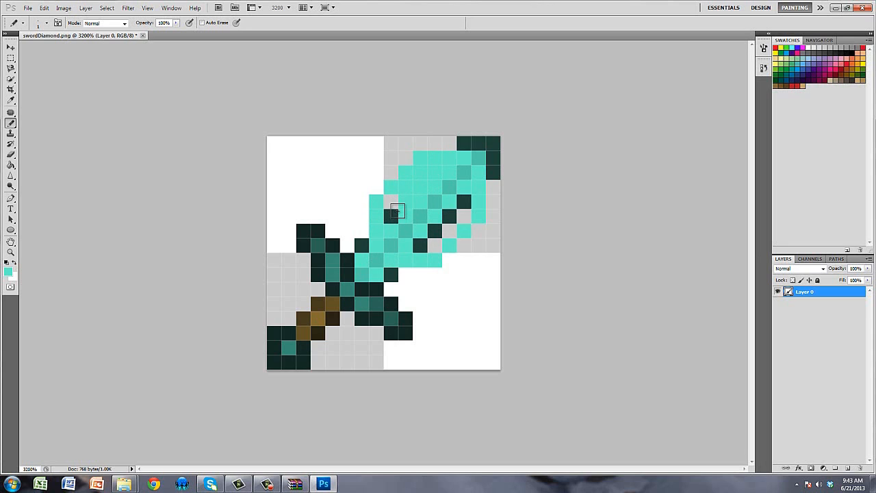
click(390, 215)
Fill the gaps and old dark outline pixels inside the blade's lower-right half with light turquoise
click(420, 244)
click(435, 245)
click(438, 230)
click(452, 233)
click(450, 216)
click(466, 216)
click(464, 201)
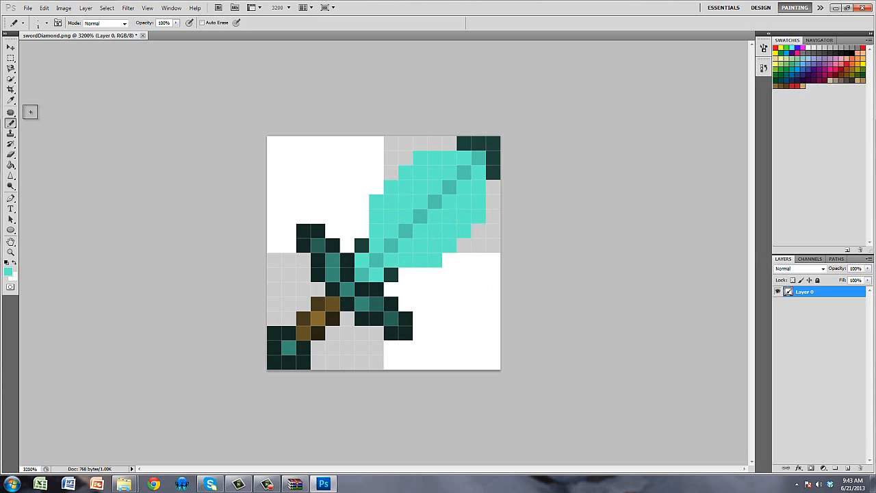
Sample the darker teal of the blade's center line and pencil beside it to thicken the central stripe
click(10, 100)
click(375, 264)
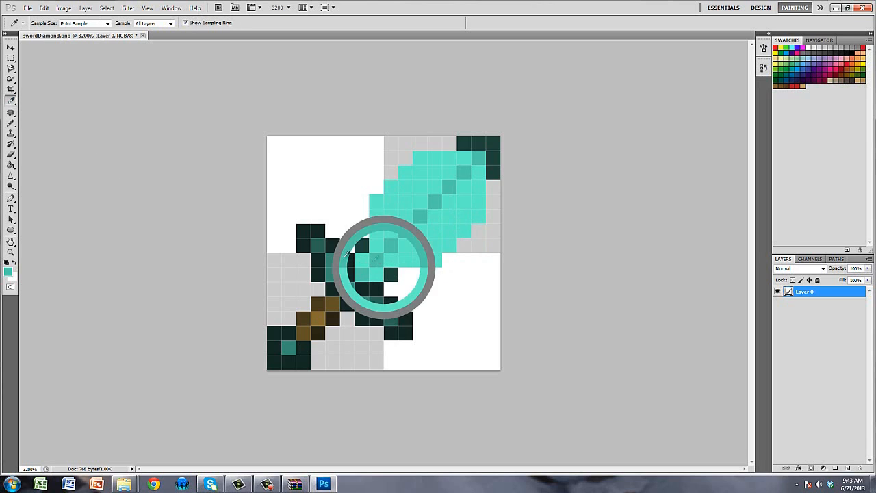
click(10, 125)
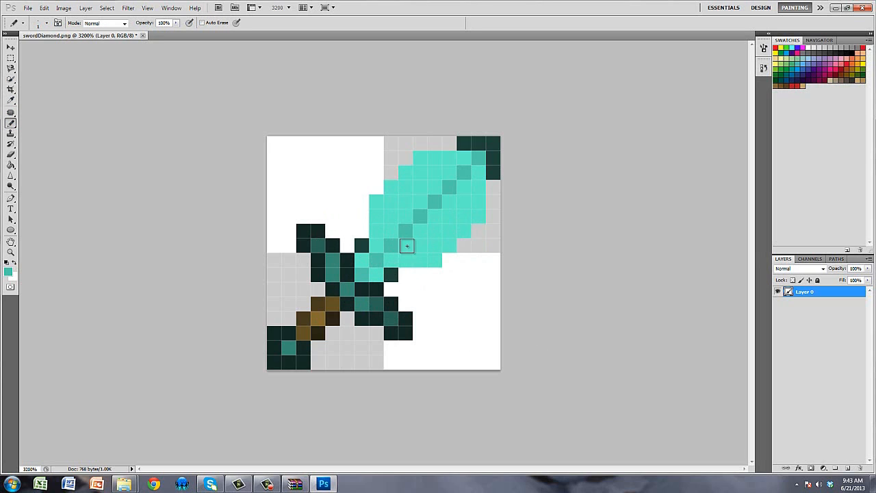
mouse_move(416, 237)
mouse_down()
mouse_move(409, 214)
mouse_move(393, 235)
mouse_move(422, 200)
mouse_move(434, 215)
mouse_move(433, 190)
mouse_move(457, 212)
mouse_move(447, 199)
mouse_move(452, 175)
mouse_move(462, 184)
mouse_move(472, 157)
mouse_move(468, 189)
mouse_up()
click(376, 248)
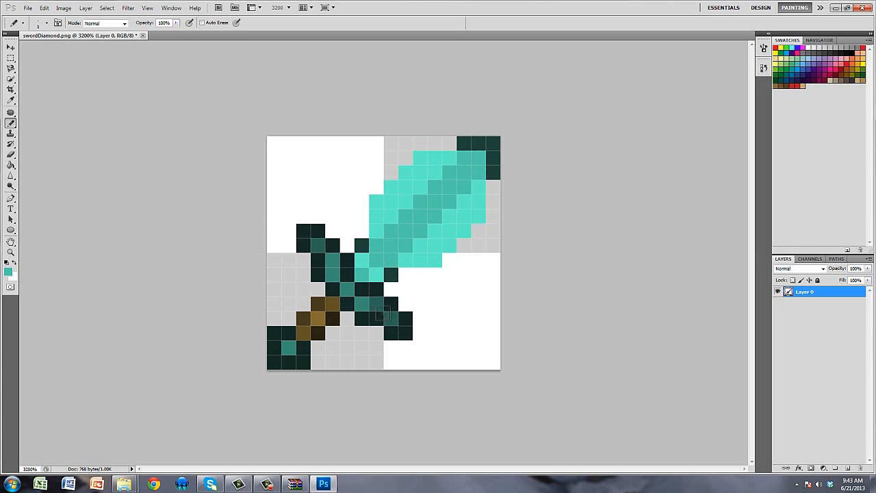
Sample the dark green outline color and pencil a new outline along the widened blade's upper-left edge
click(11, 100)
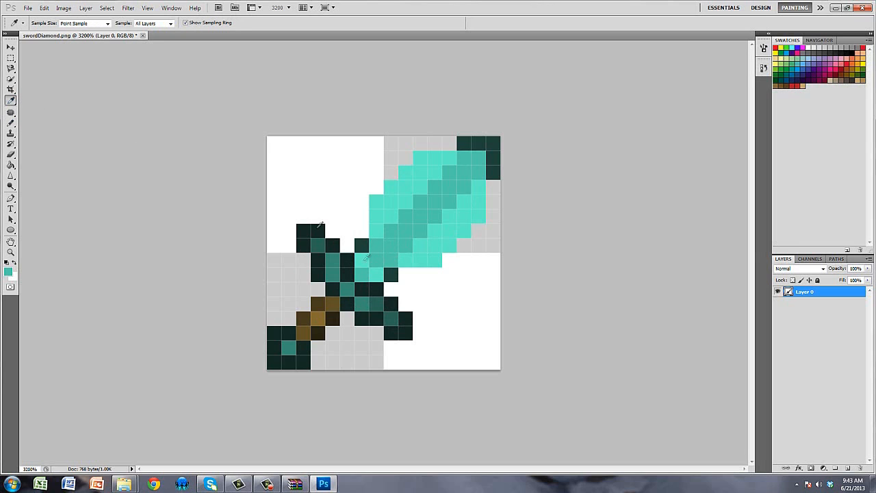
click(361, 240)
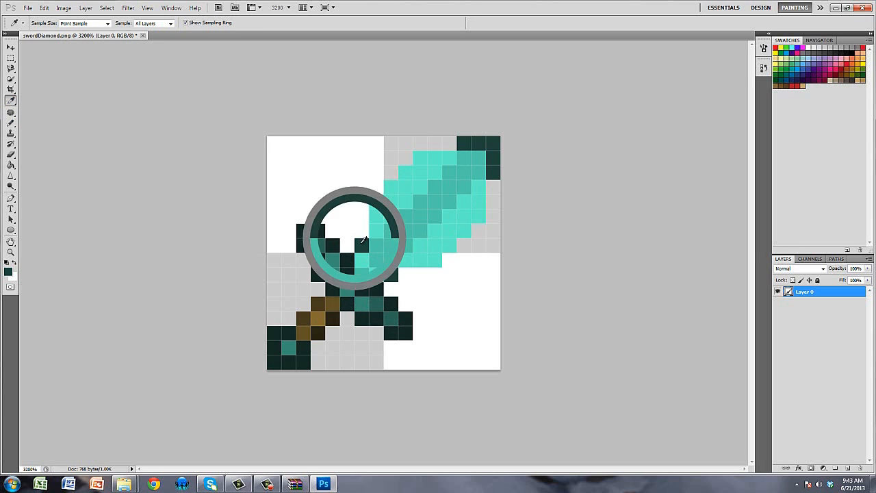
click(12, 124)
drag(361, 231, 362, 196)
click(376, 187)
click(391, 172)
click(405, 157)
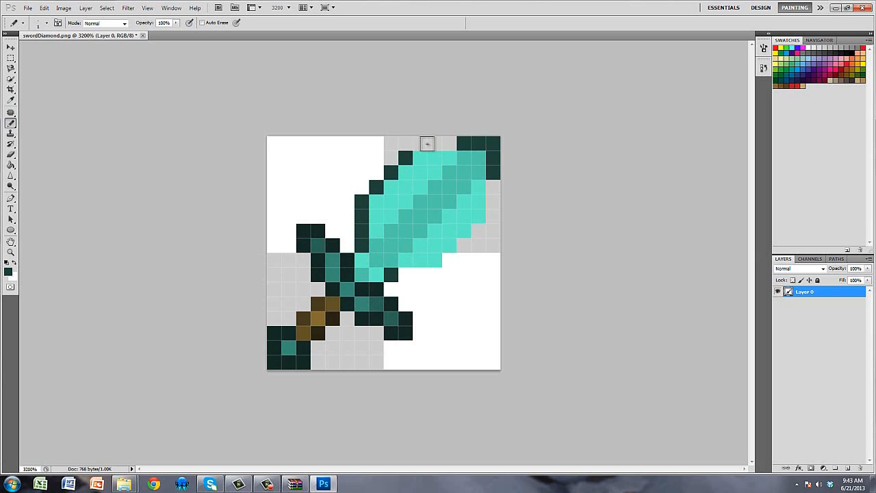
Continue the dark green outline around the blade's tip and down its lower-right edge to the guard
mouse_move(421, 143)
mouse_down()
mouse_move(461, 143)
mouse_move(447, 144)
mouse_move(495, 180)
mouse_move(488, 225)
mouse_up()
click(478, 230)
click(464, 245)
click(449, 259)
drag(435, 276, 405, 275)
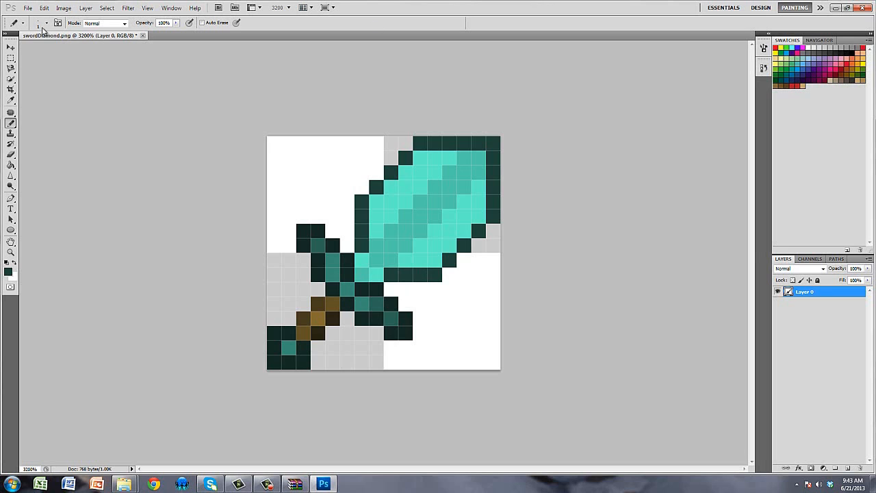
Save the redrawn swordDiamond.png texture and close its document
click(26, 9)
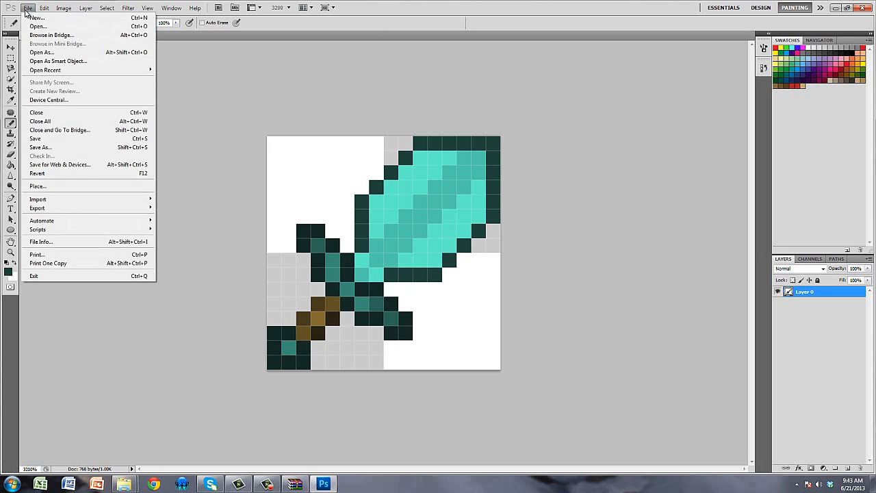
click(86, 142)
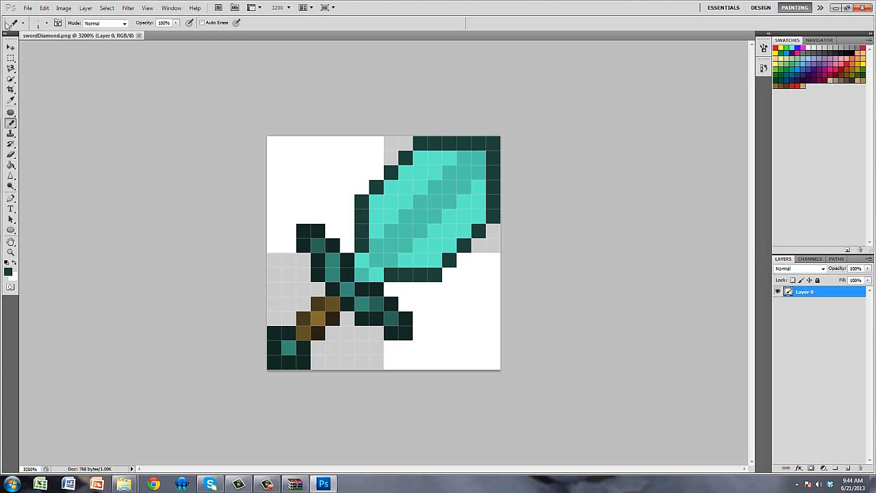
click(138, 36)
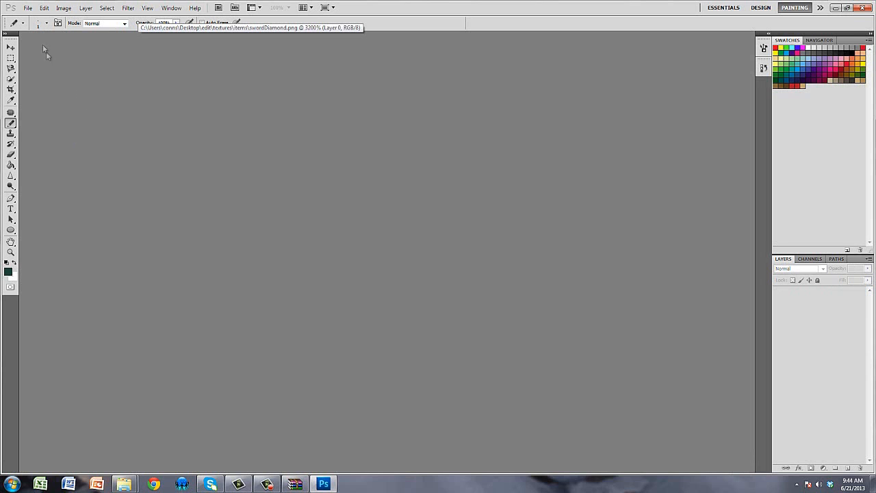
Open the shovelDiamond.png texture from the items folder and enlarge it to 3200% for pixel editing
click(27, 8)
click(44, 27)
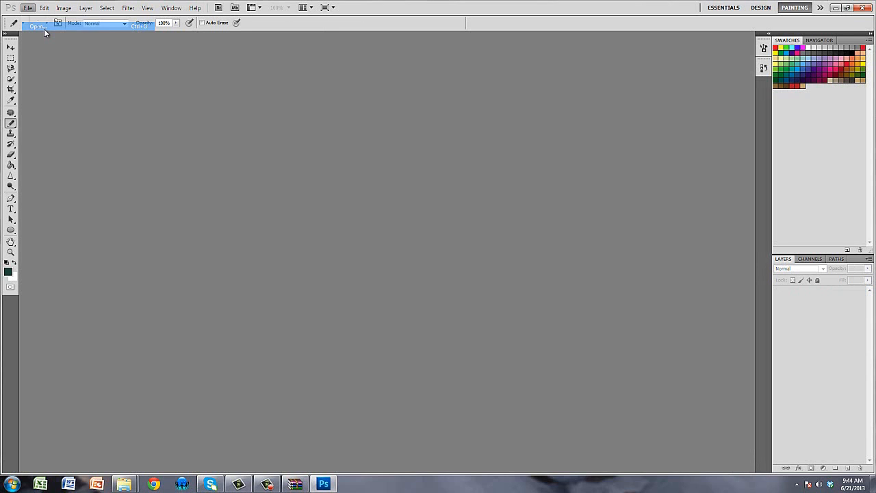
drag(561, 134, 561, 242)
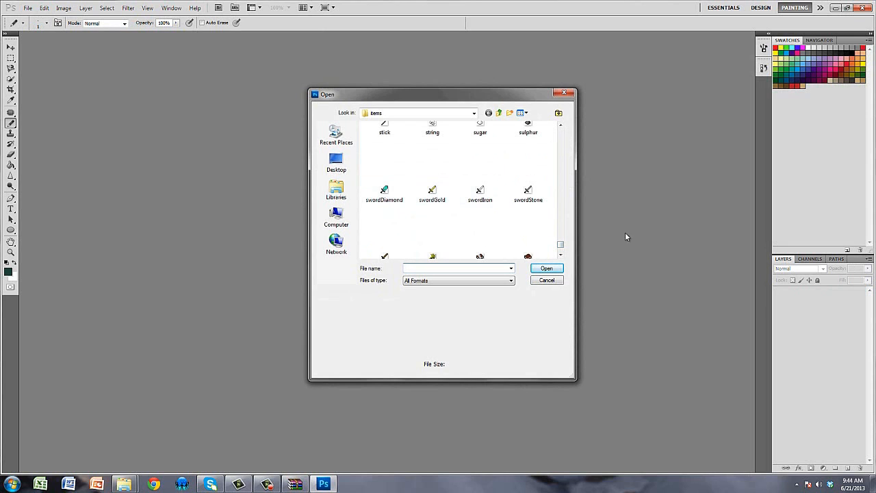
drag(561, 248, 560, 236)
click(443, 140)
click(550, 268)
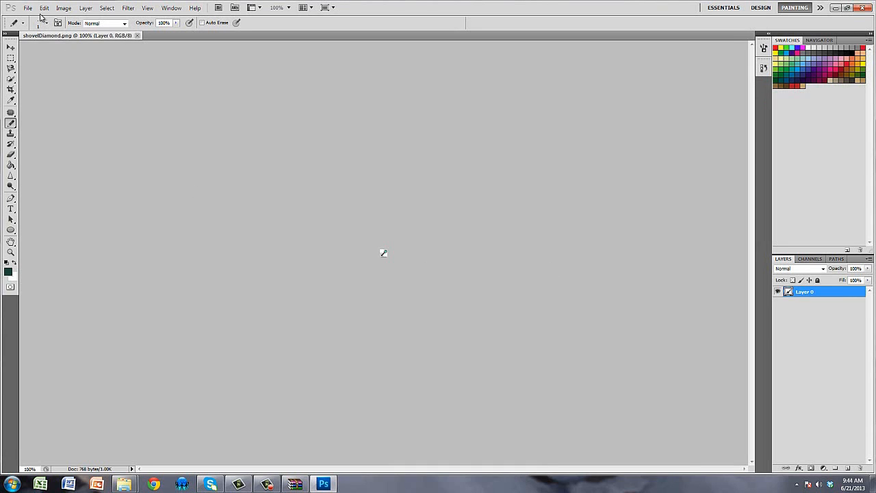
click(10, 252)
drag(133, 143, 475, 336)
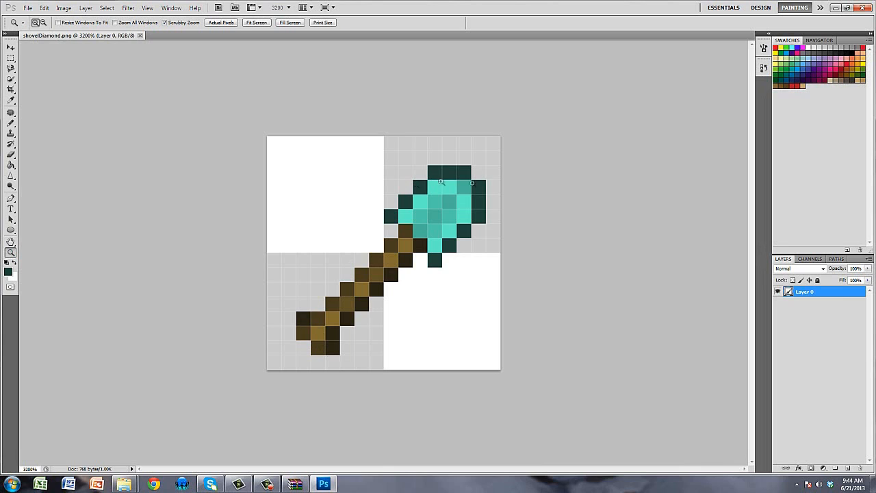
Choose the Pencil tool for the shovel texture, save the edited shovelDiamond.png and exit Photoshop
click(11, 123)
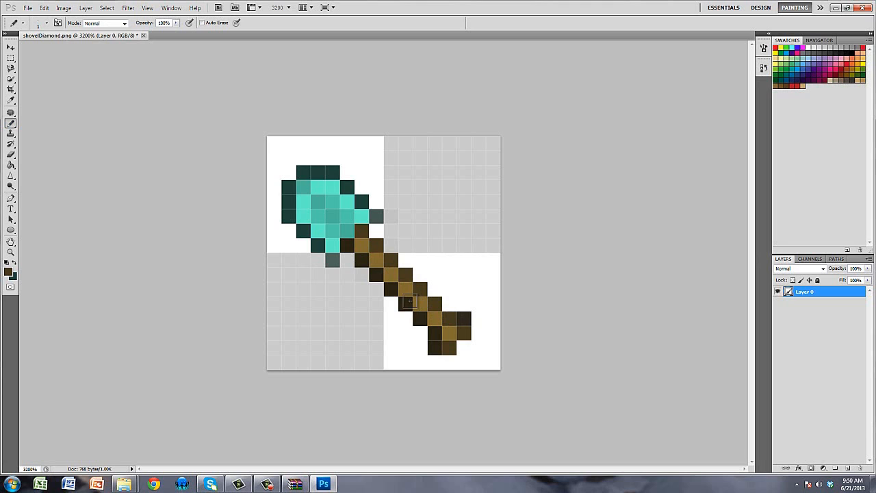
click(28, 7)
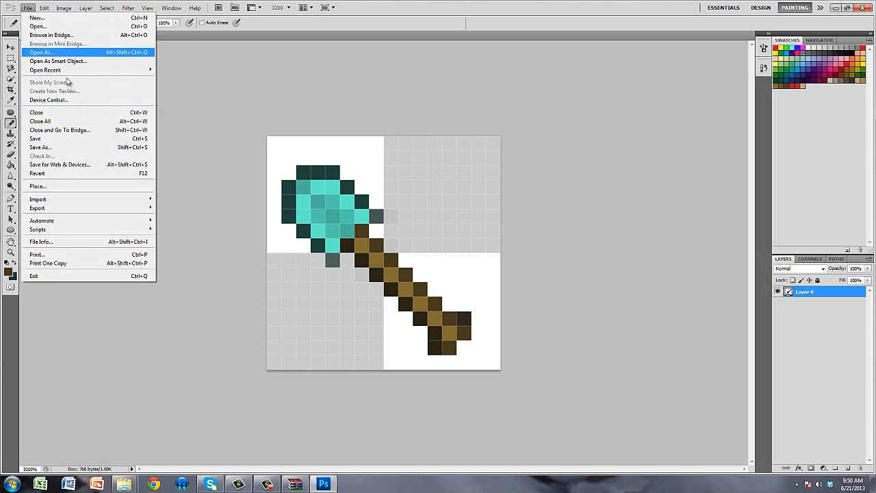
click(62, 142)
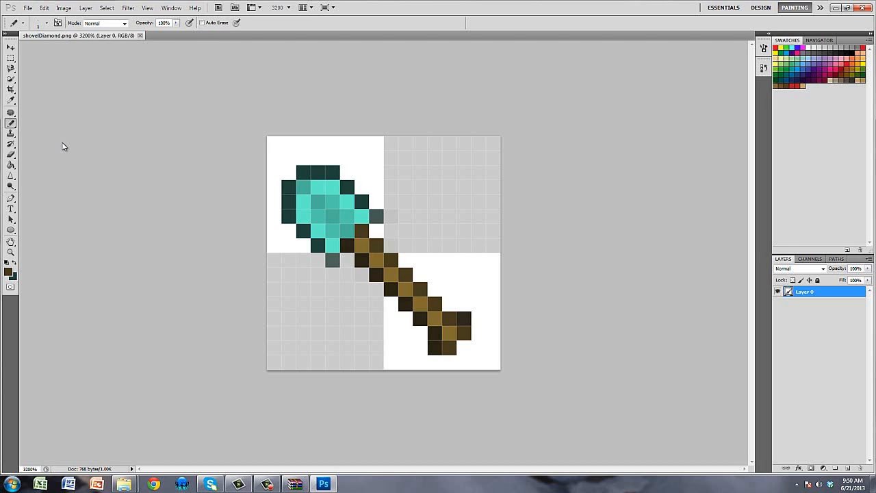
click(863, 8)
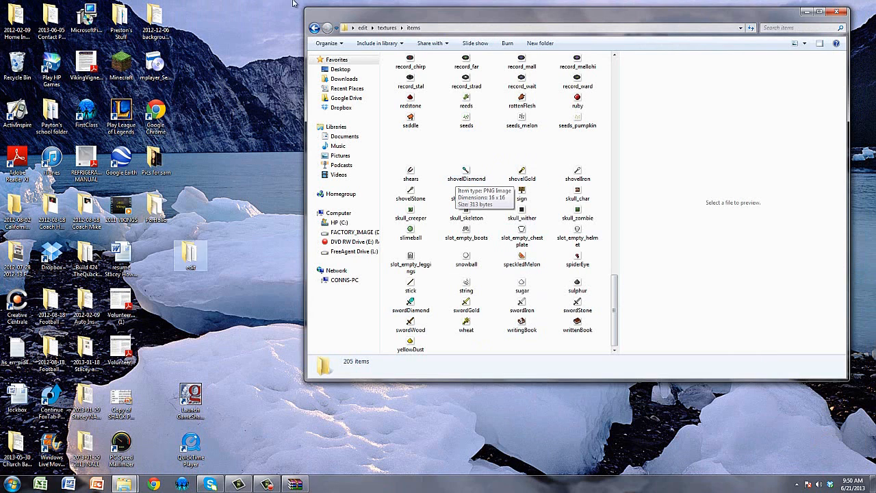
Minimize the items folder window, bring up the bin folder window and go back to the .minecraft folder
click(804, 15)
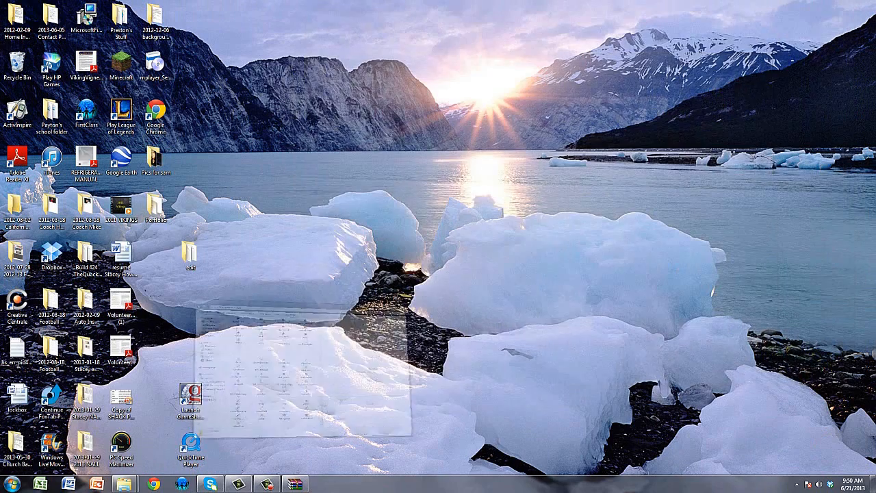
mouse_move(124, 486)
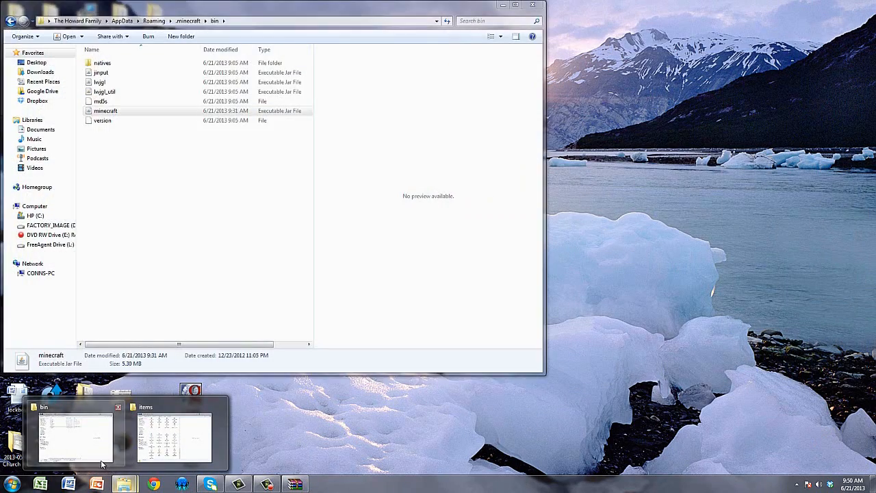
click(76, 437)
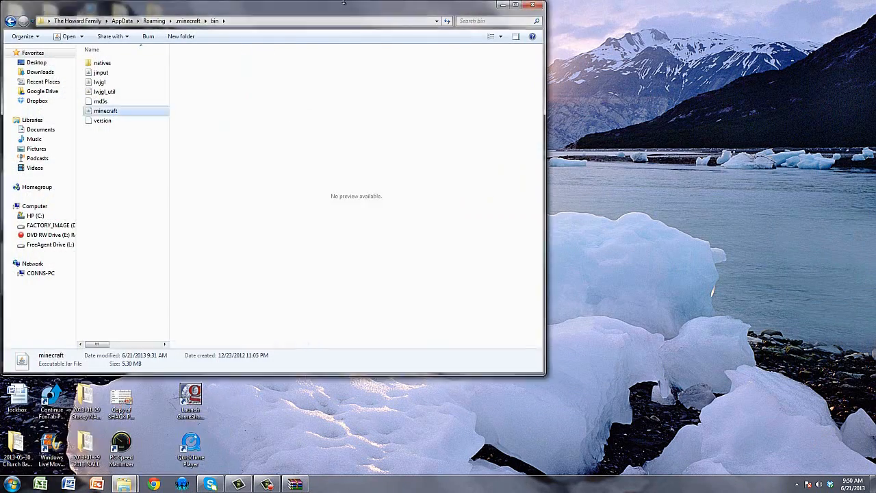
drag(341, 3, 560, 22)
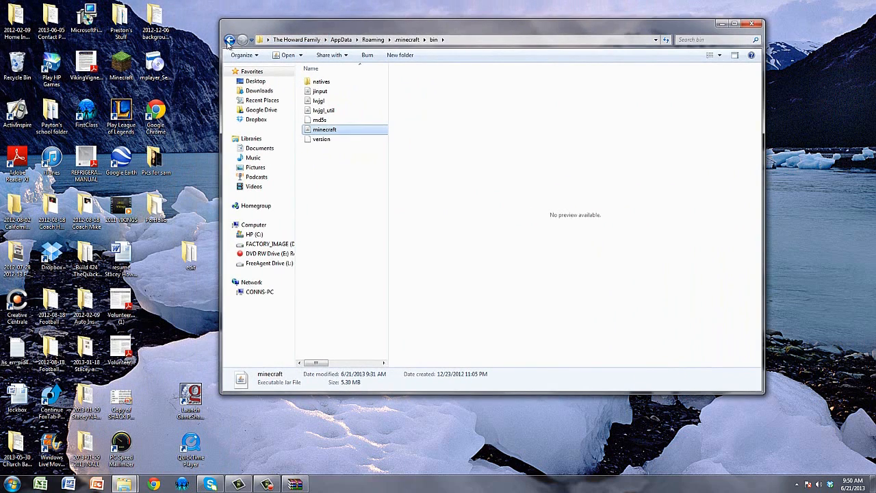
click(229, 41)
drag(413, 32, 490, 29)
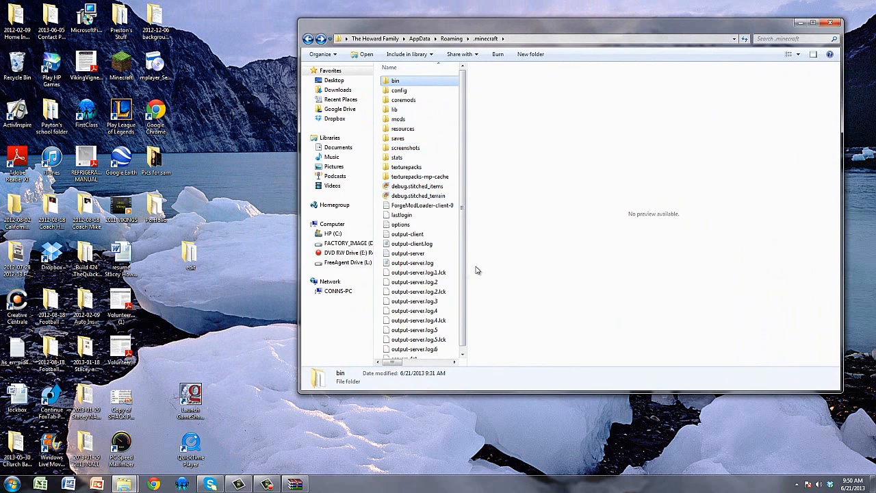
Move the desktop's edit folder into the texturepacks folder and close the folder window
click(410, 168)
double_click(411, 167)
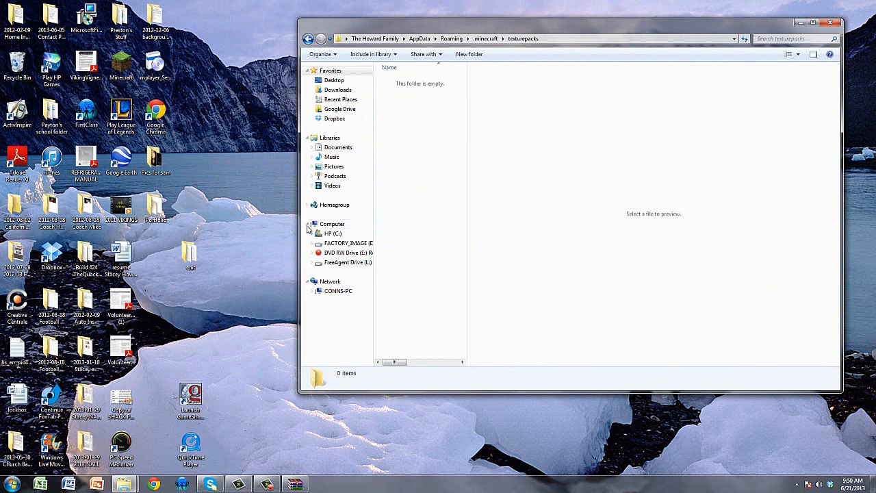
drag(189, 255, 444, 158)
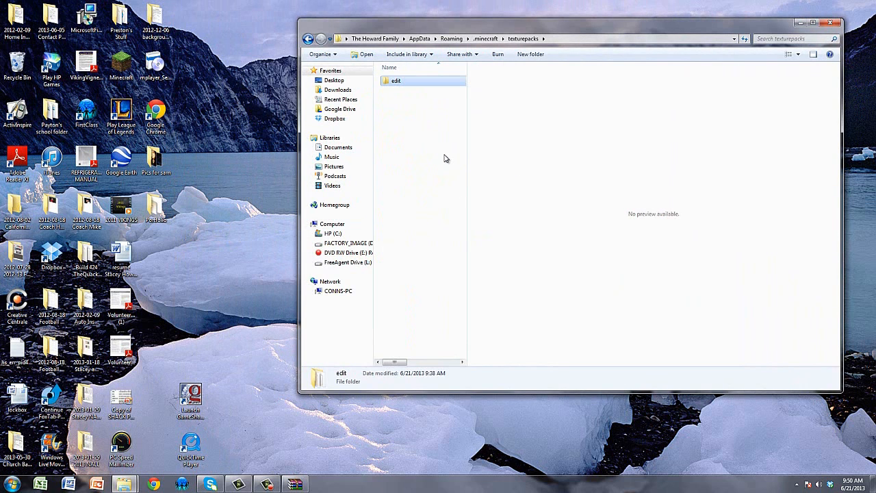
click(836, 28)
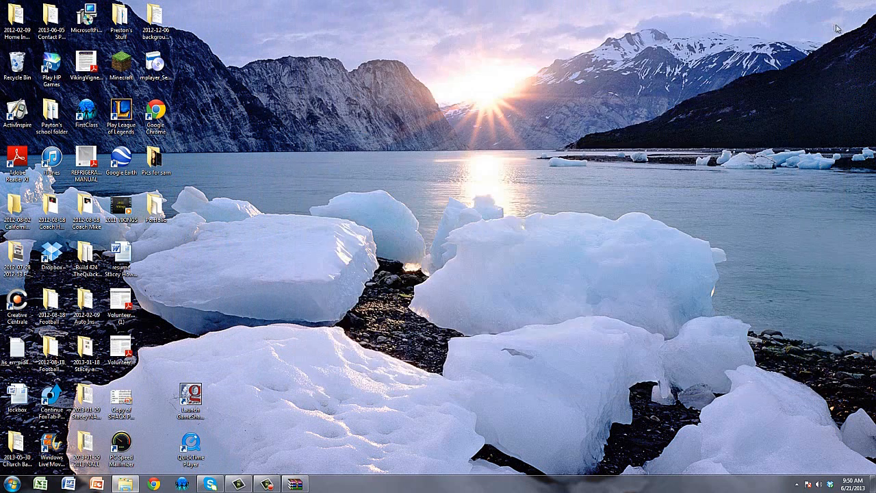
Start Minecraft from the desktop and log in with the remembered account
double_click(130, 63)
click(459, 250)
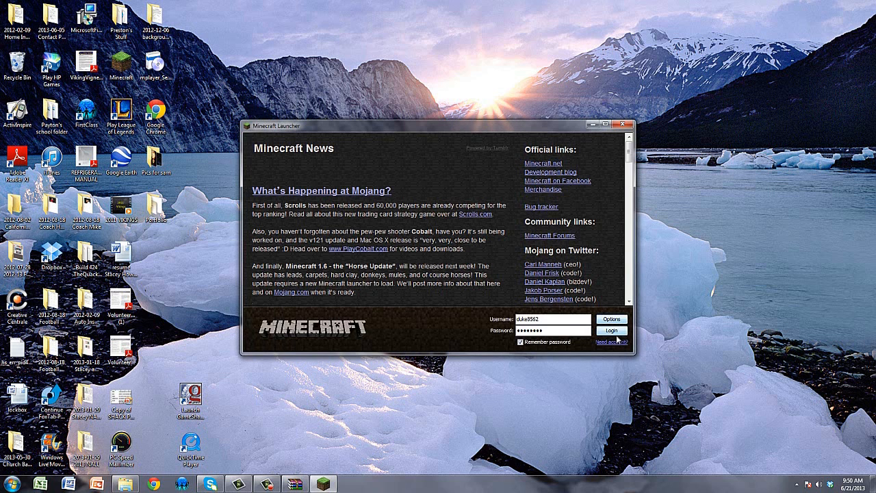
click(617, 332)
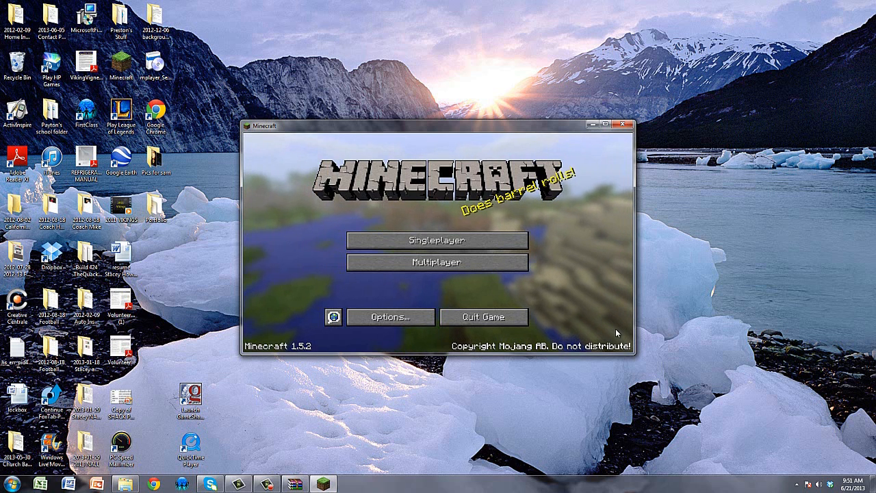
Load the first saved singleplayer world
click(465, 240)
click(411, 179)
click(387, 313)
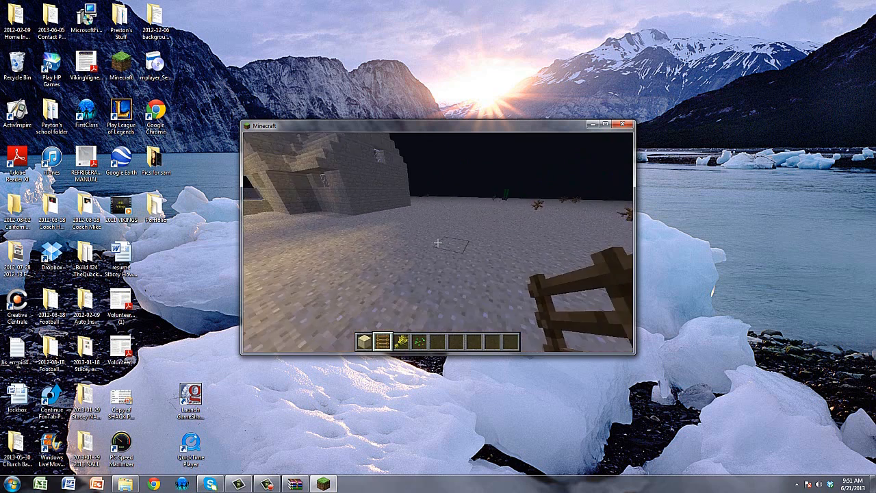
Pause the game, use the edit texture pack in the options and return to the world
key(Escape)
click(430, 274)
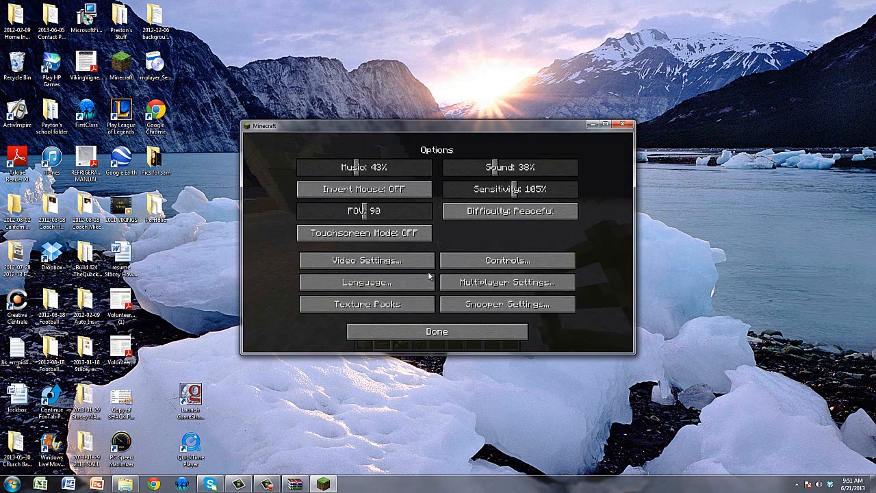
click(416, 306)
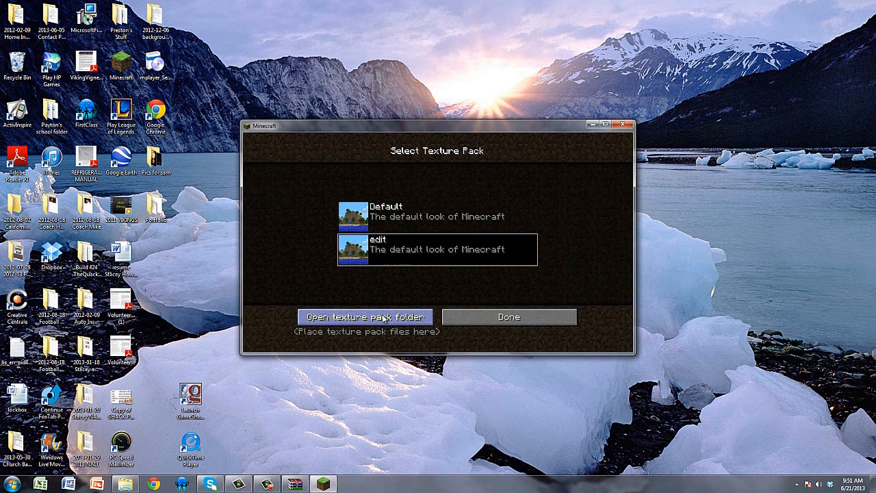
click(513, 317)
click(494, 334)
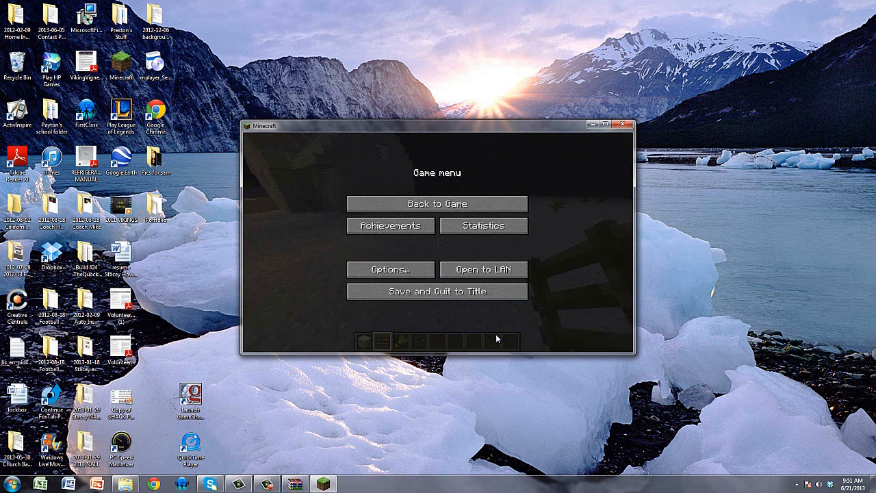
click(496, 205)
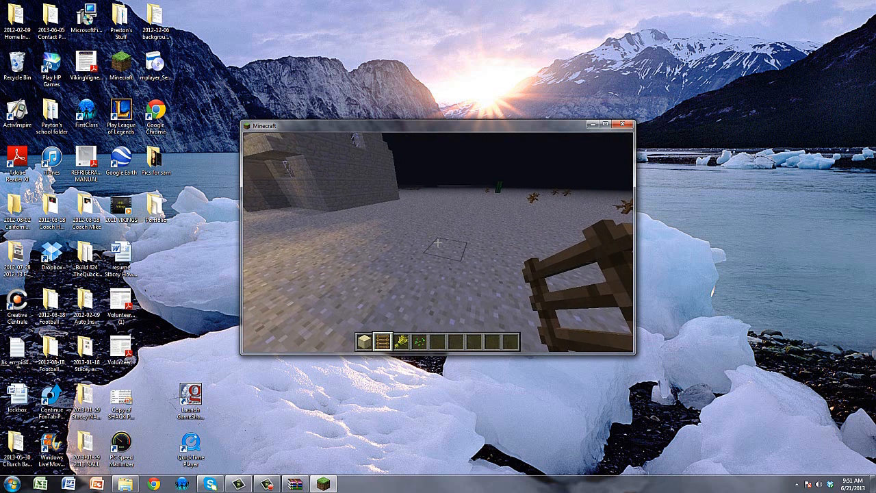
Place a Diamond Sword from the creative inventory's Combat items in the fifth hotbar slot
key(e)
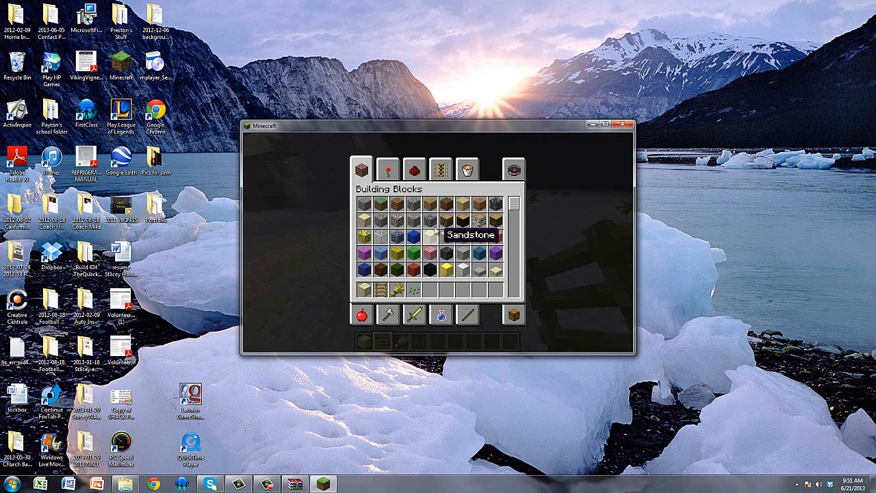
click(414, 316)
click(445, 203)
click(430, 290)
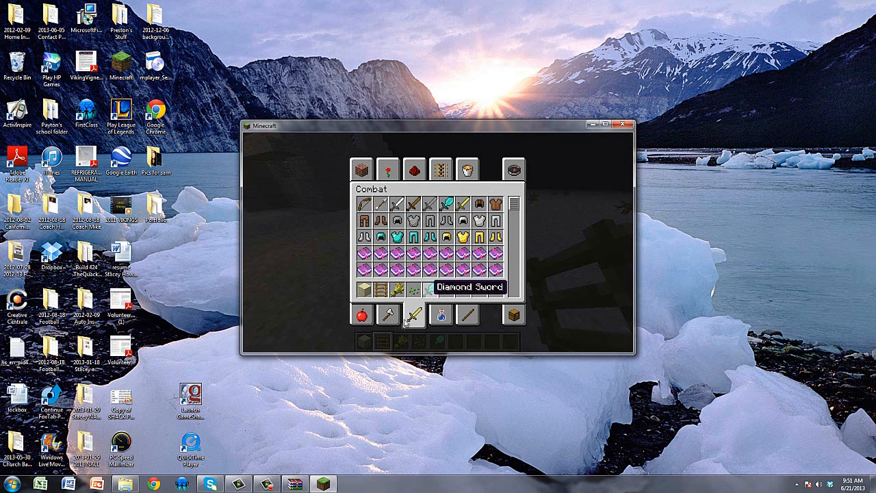
Place a Diamond Shovel from the creative inventory's Tools items in the sixth hotbar slot and return to the world
click(391, 316)
click(380, 219)
click(446, 289)
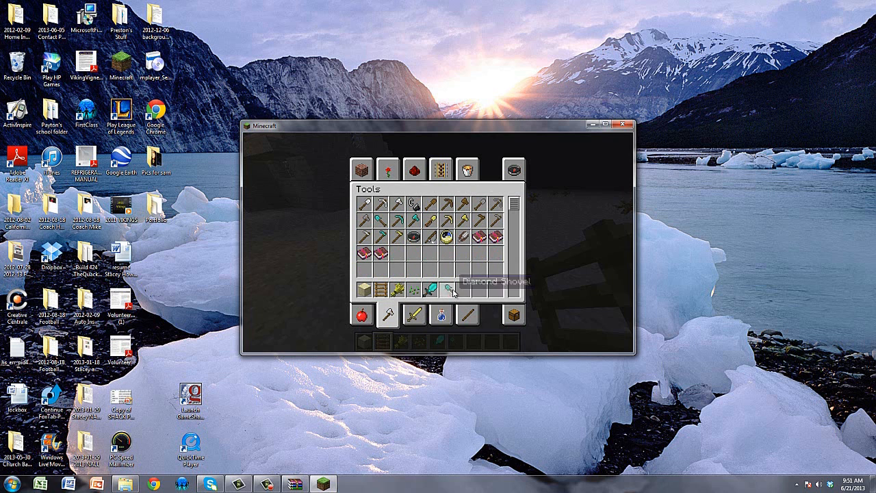
key(e)
Equip the Diamond Sword, swing it and walk forward to examine its edited texture in the world
scroll(438, 243, down, 1)
scroll(438, 243, up, 1)
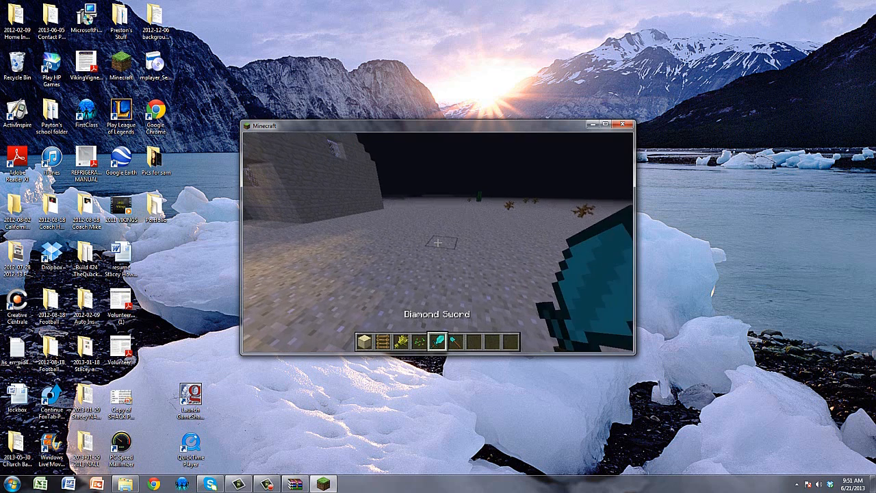
click(437, 243)
click(438, 243)
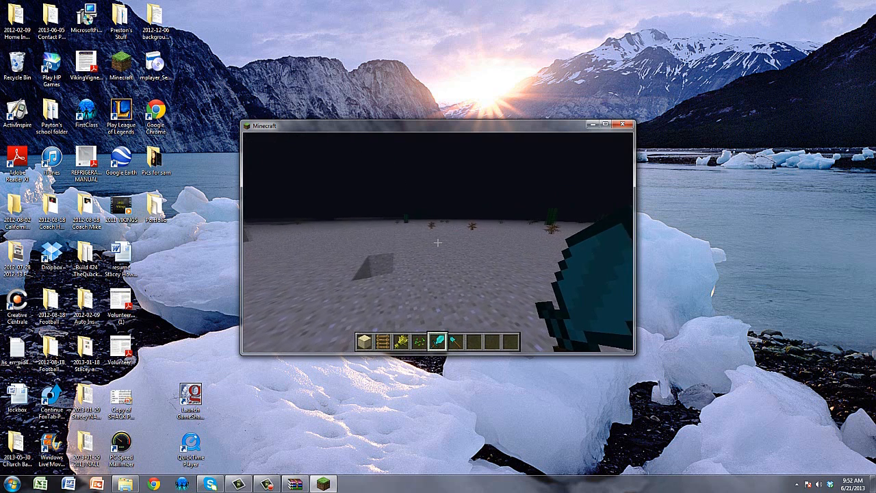
key(w)
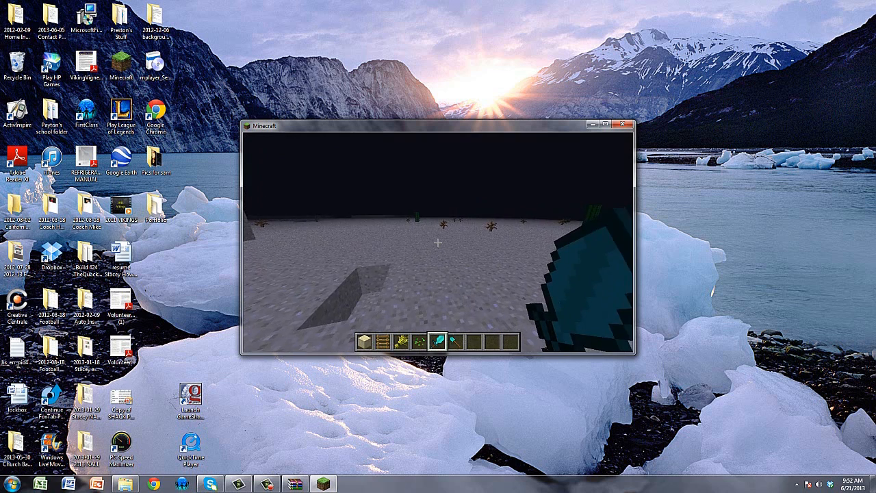
Equip the Diamond Shovel and dig up sand blocks to examine its edited texture in use
drag(438, 242, 438, 242)
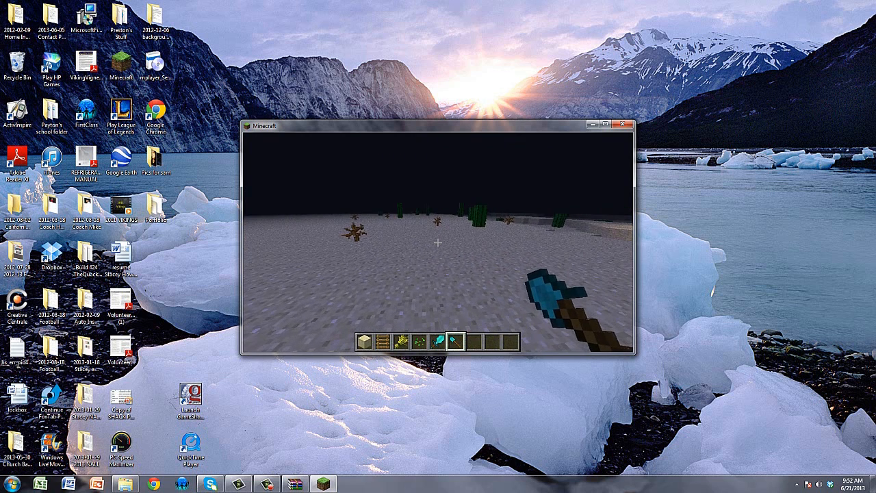
drag(438, 243, 437, 242)
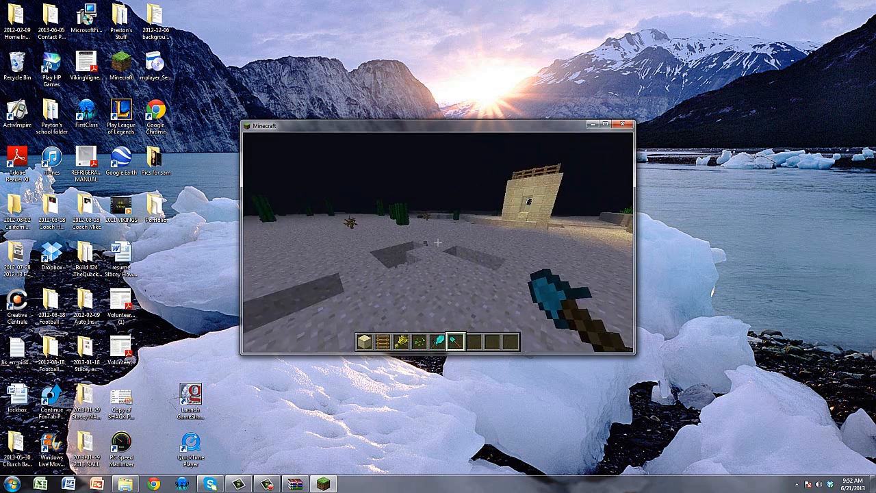
drag(438, 242, 438, 243)
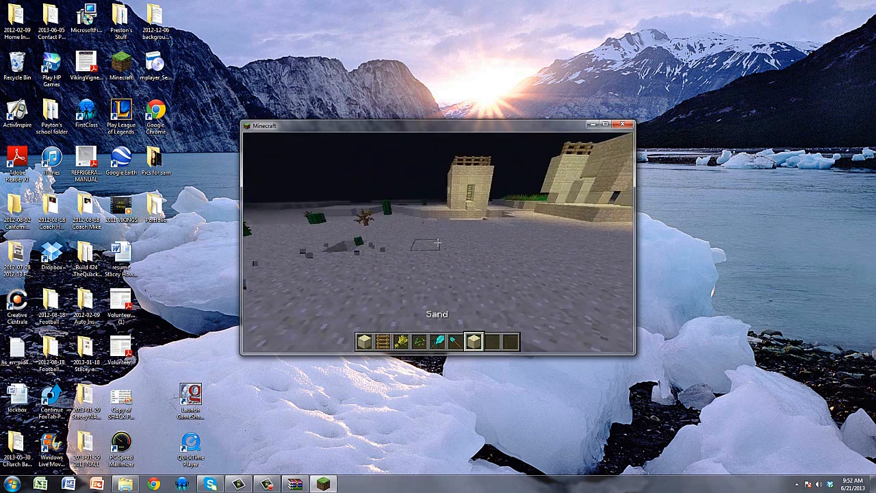
scroll(438, 242, up, 2)
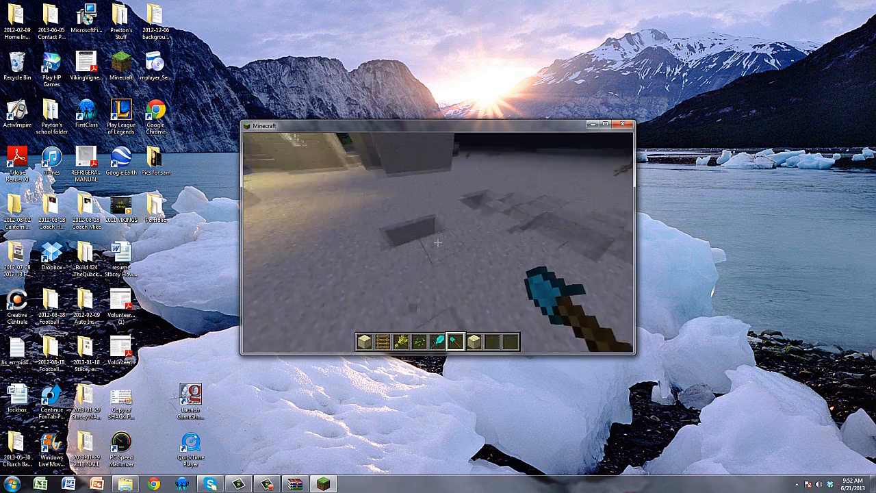
scroll(438, 242, down, 1)
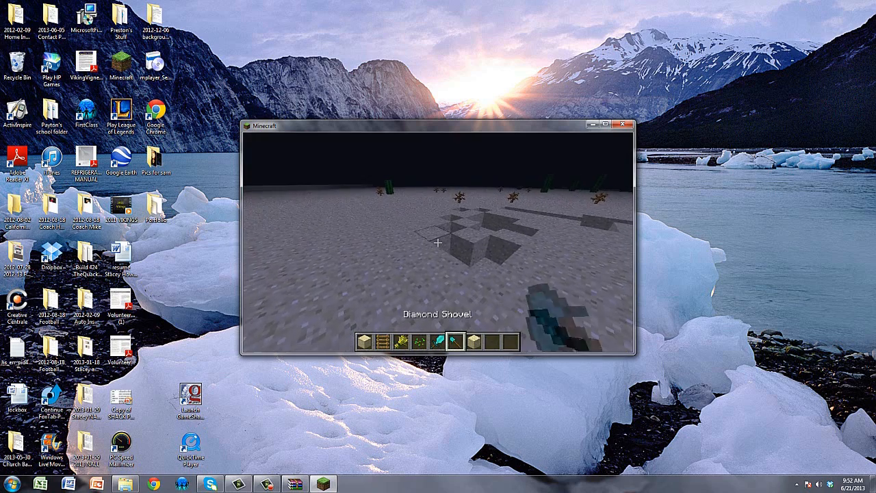